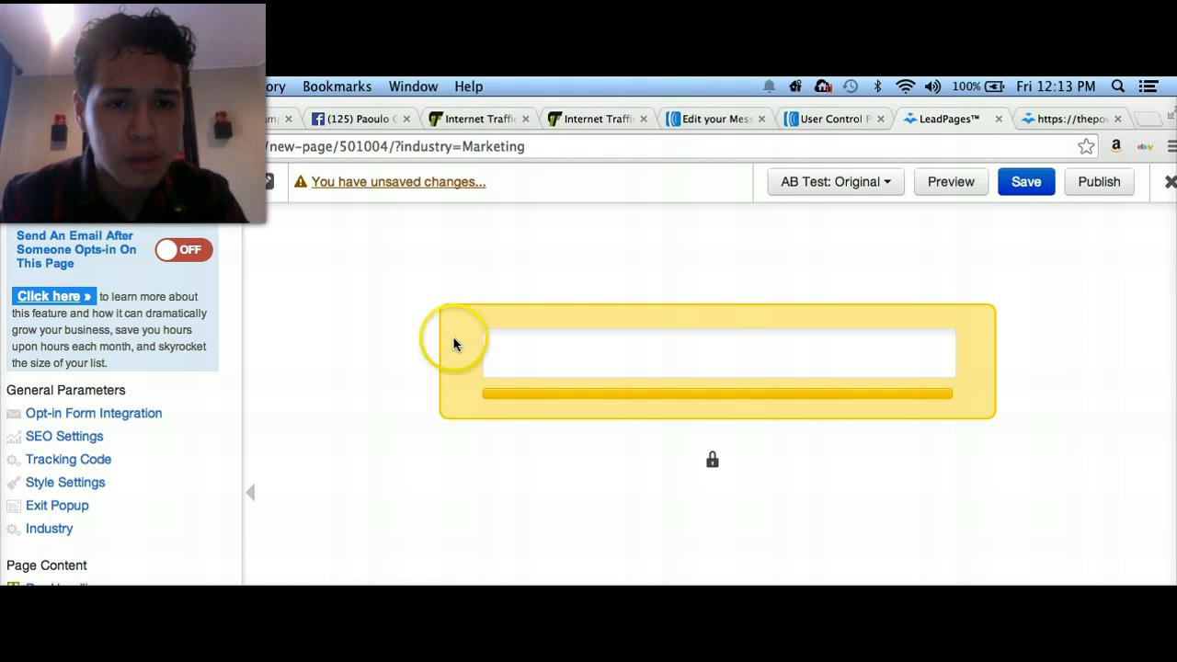
# Open the empty headline above the yellow form for editing and dismiss the system update notification
pyautogui.click(502, 267)
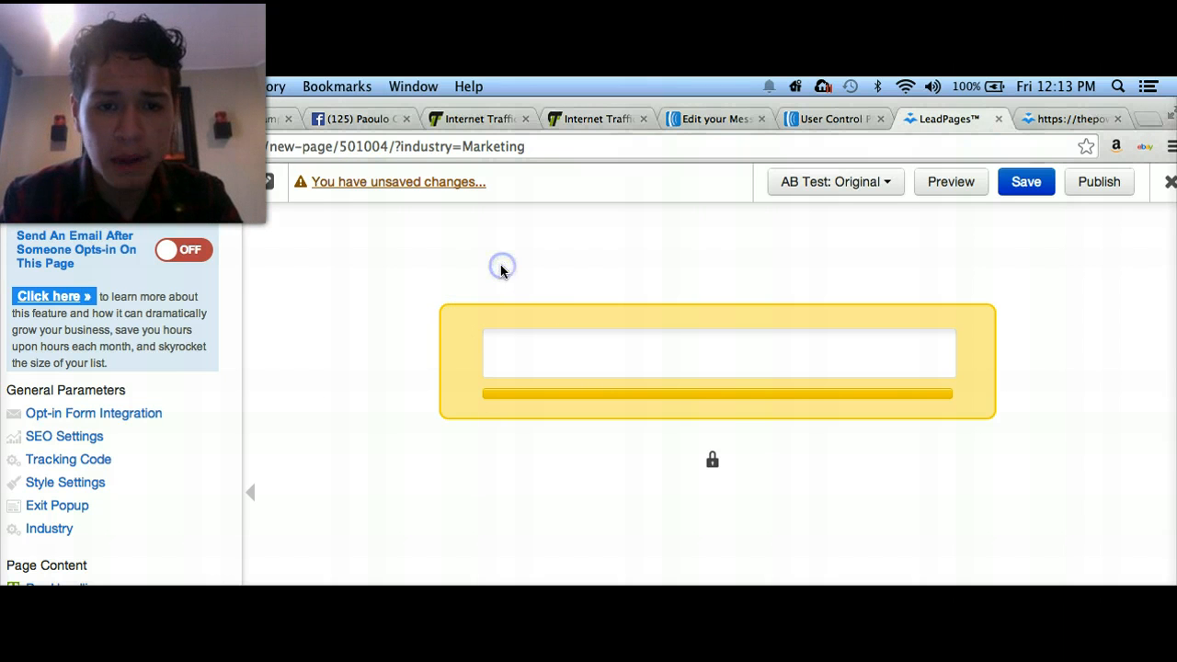
pyautogui.click(623, 272)
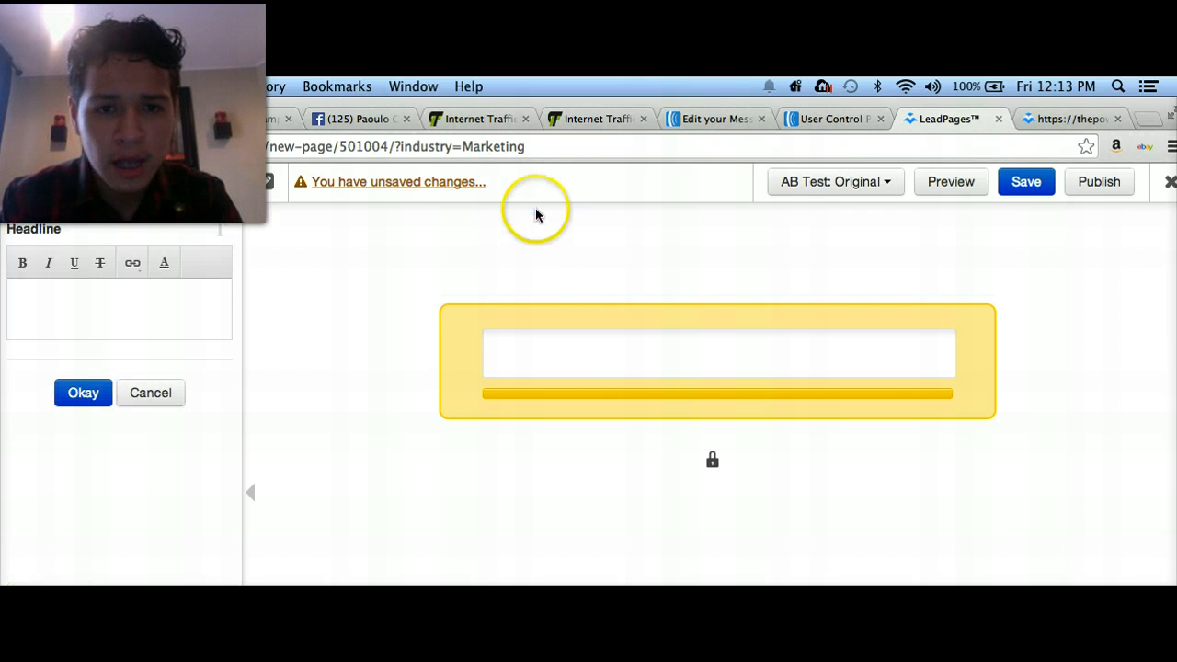
pyautogui.click(536, 262)
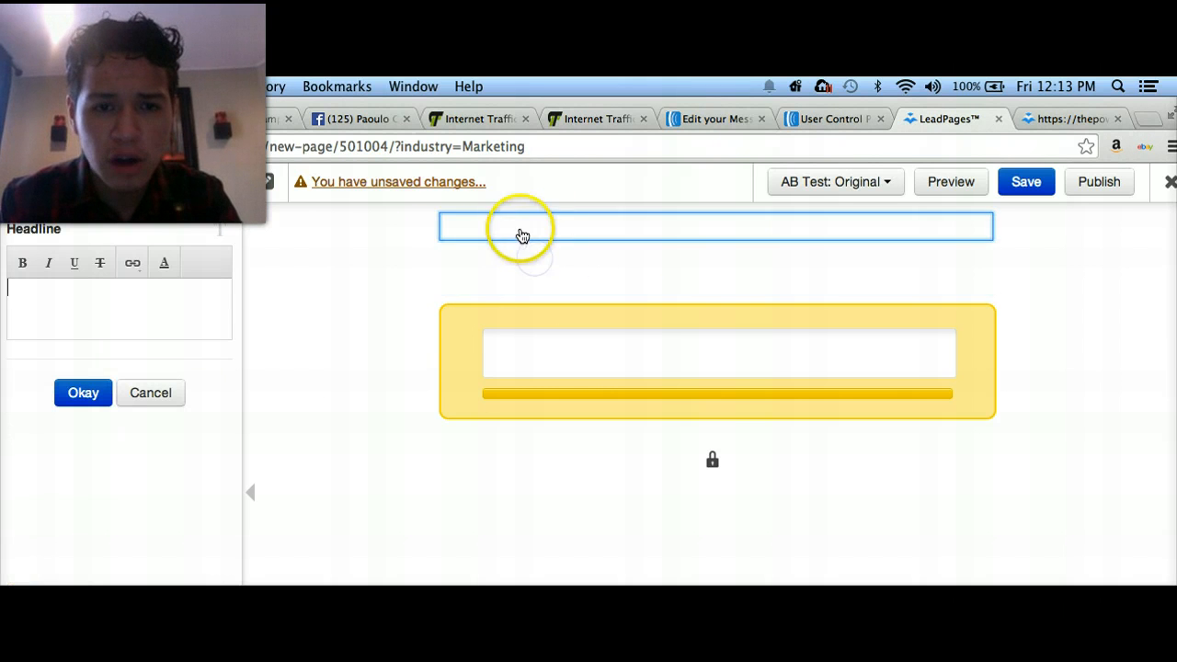
pyautogui.click(522, 232)
pyautogui.click(532, 268)
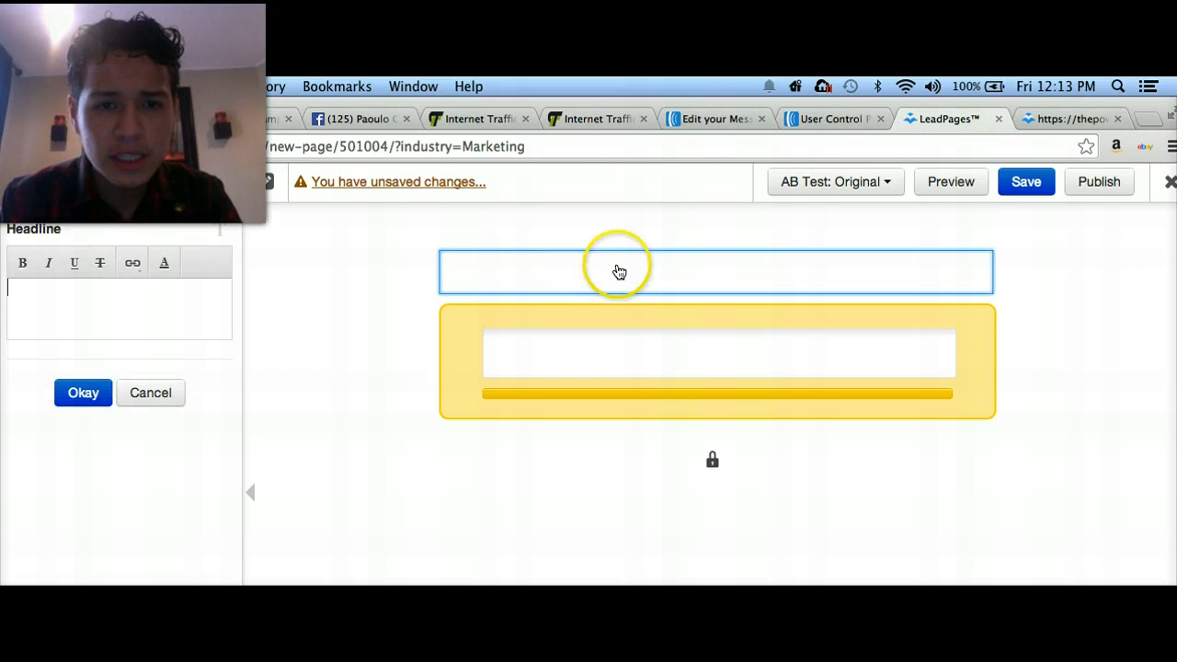
pyautogui.click(547, 271)
pyautogui.click(132, 309)
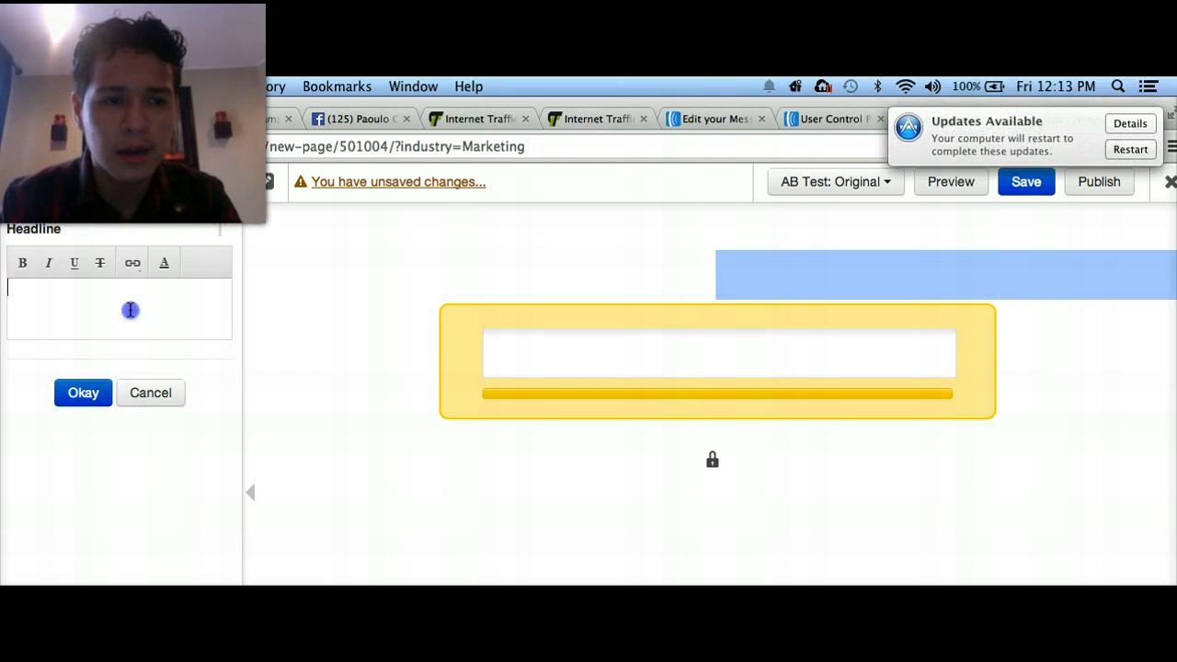
pyautogui.click(22, 298)
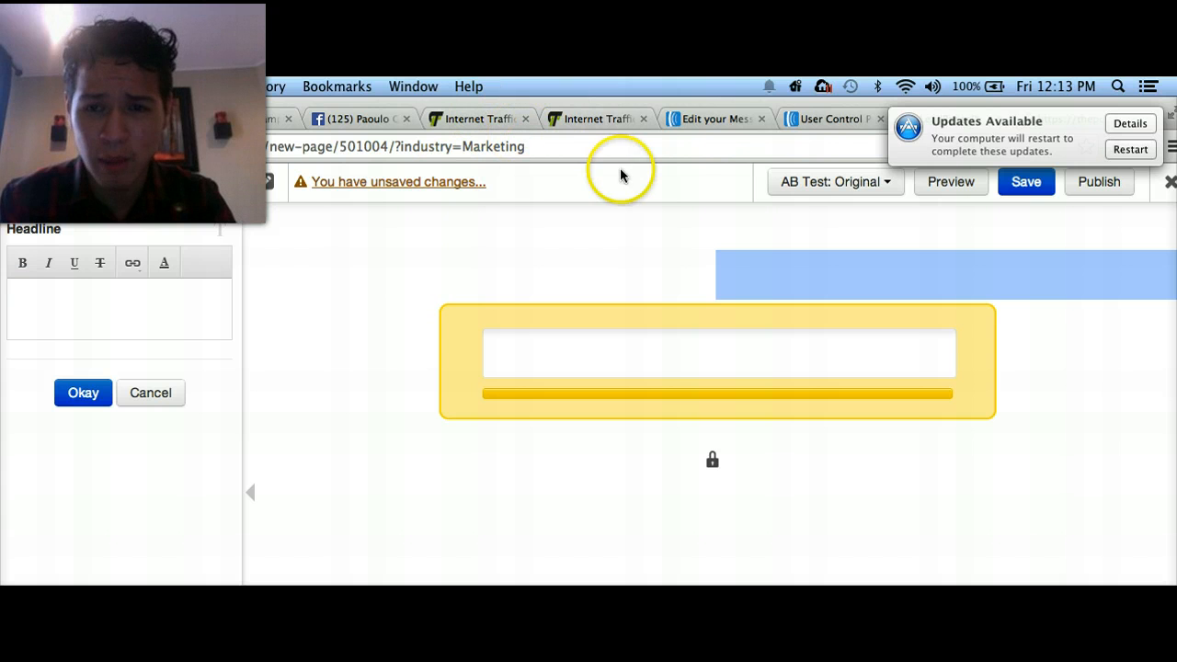
pyautogui.moveTo(952, 132); pyautogui.dragTo(1057, 128)
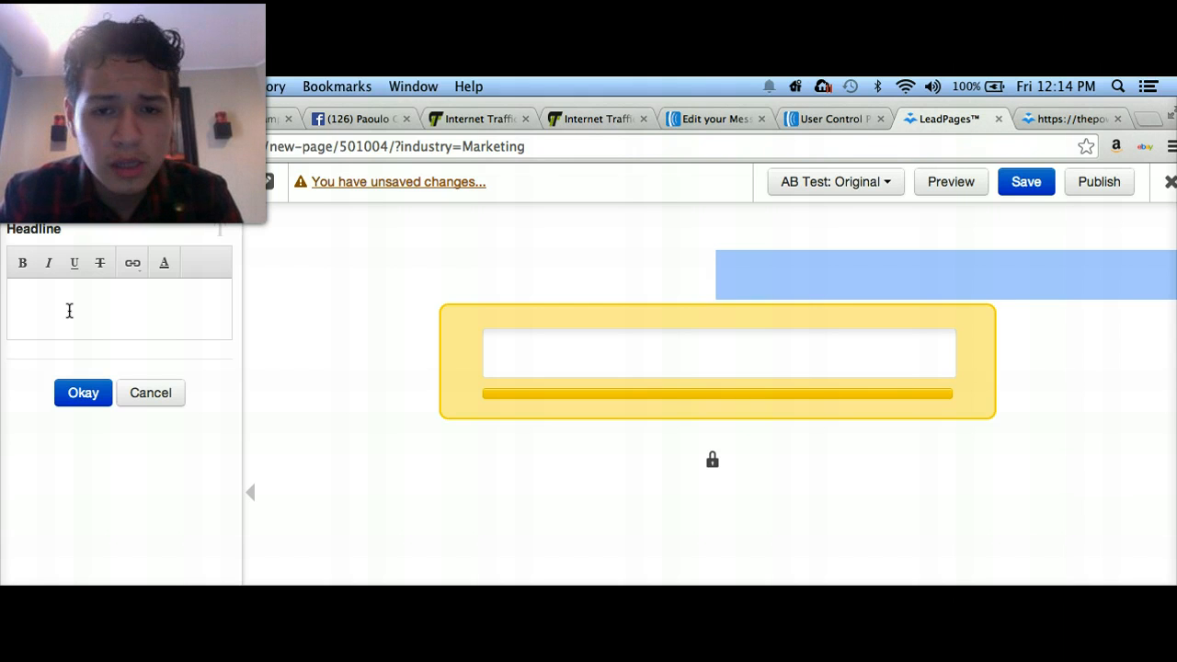
pyautogui.write('S')
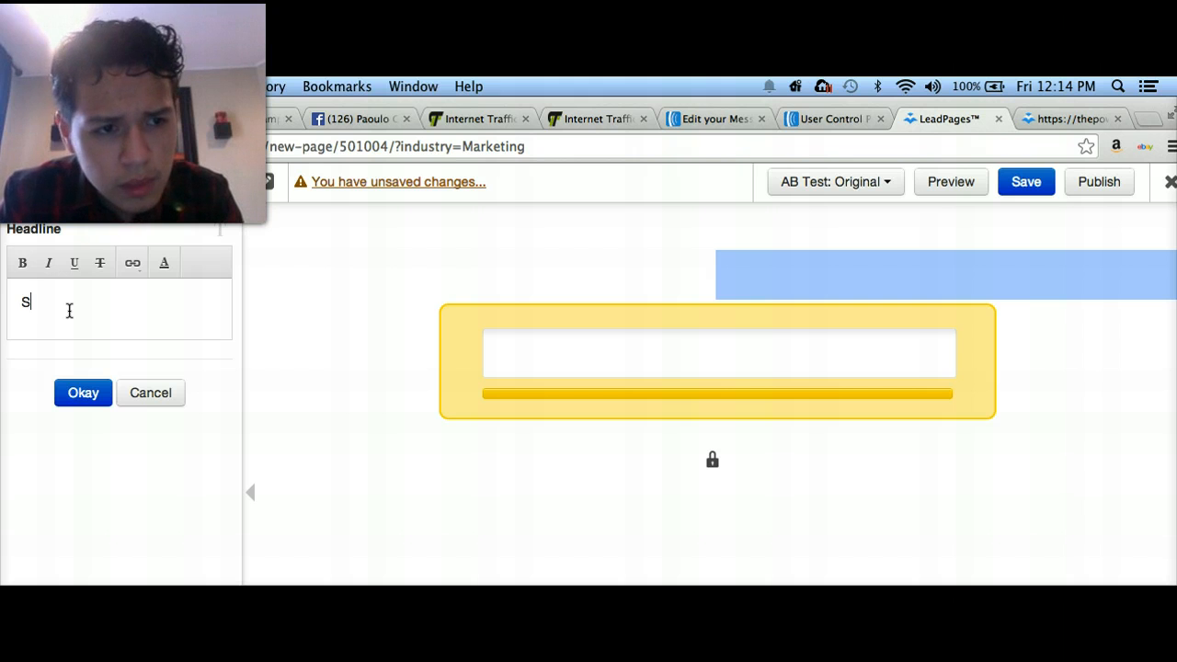
pyautogui.press('BackSpace')
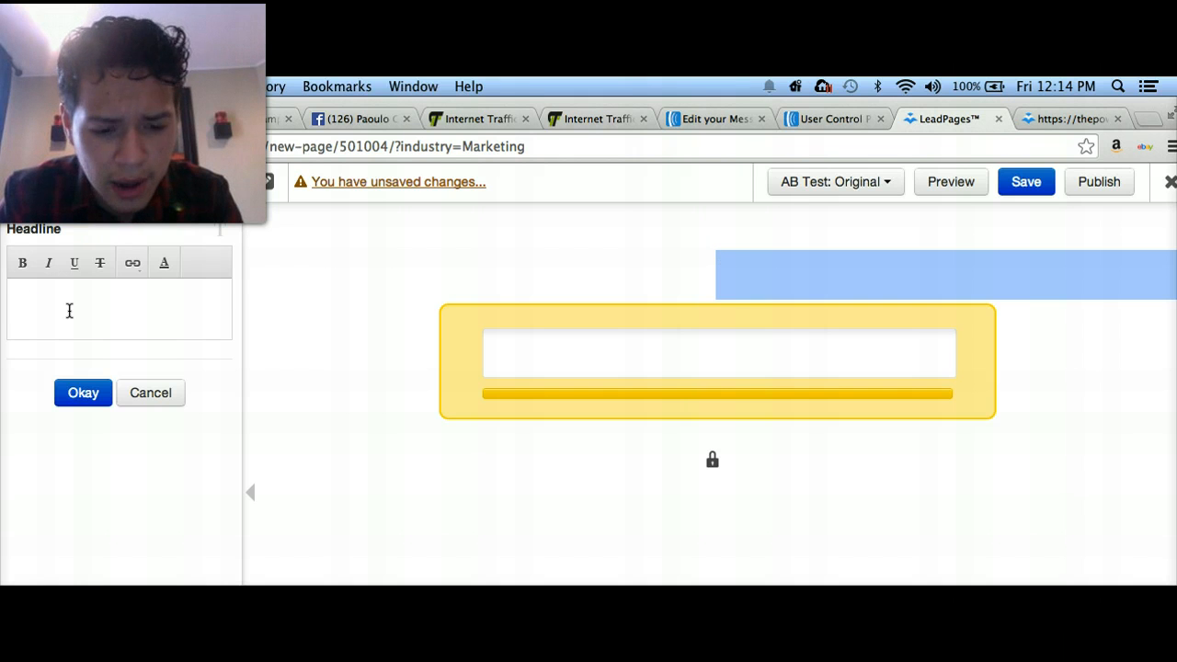
pyautogui.write('See')
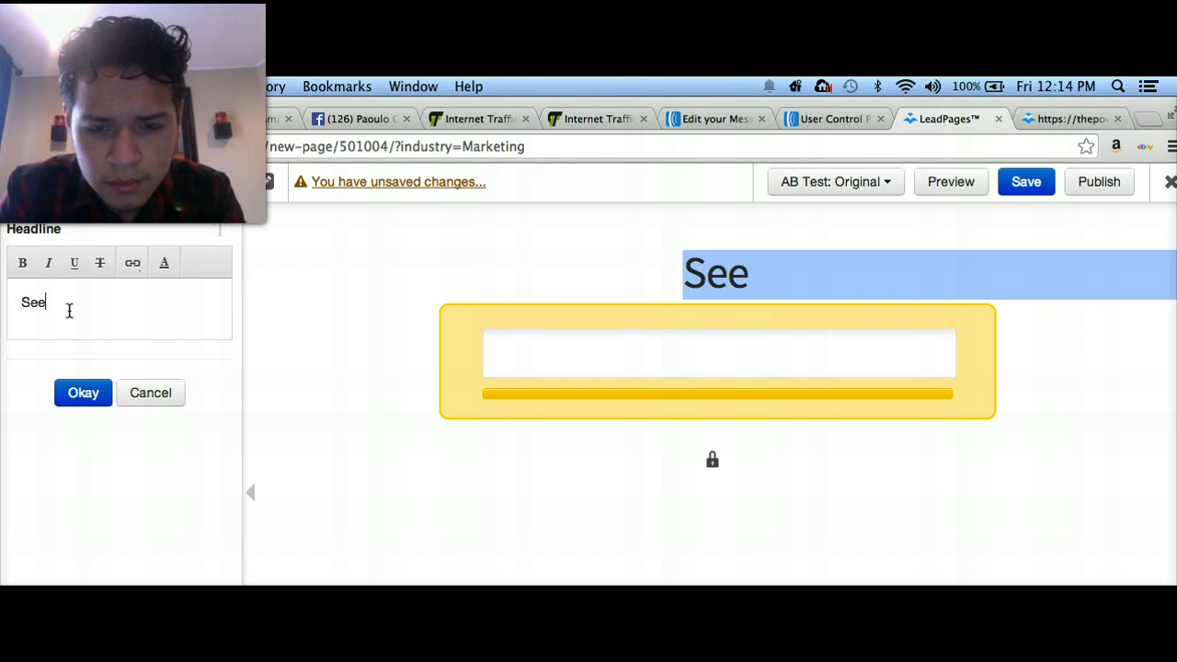
pyautogui.write(' how')
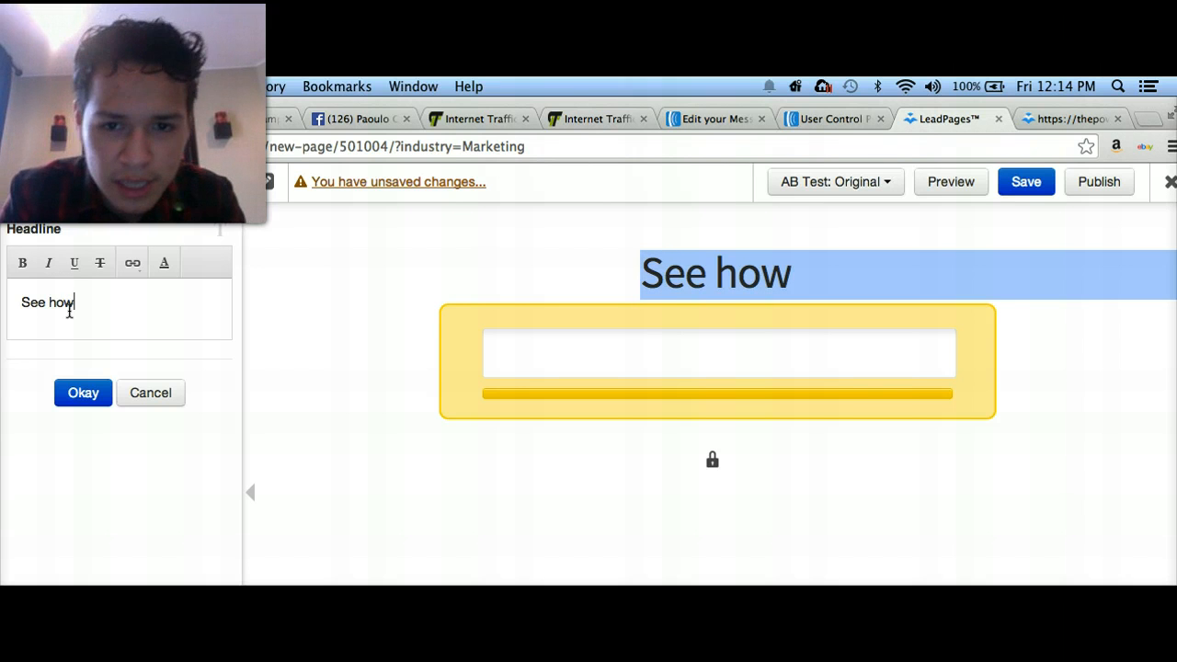
pyautogui.press('BackSpace')
pyautogui.press('BackSpace')
pyautogui.press('BackSpace')
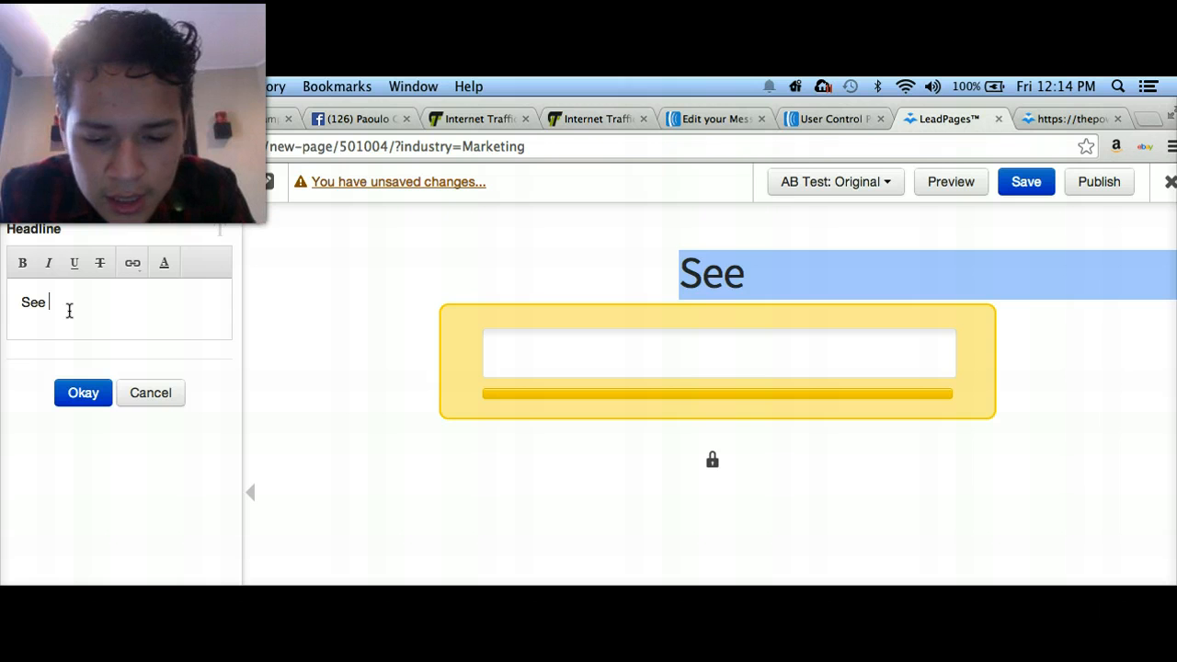
pyautogui.write('hos')
pyautogui.press('BackSpace')
pyautogui.press('BackSpace')
pyautogui.press('BackSpace')
pyautogui.press('BackSpace')
pyautogui.press('BackSpace')
pyautogui.press('BackSpace')
pyautogui.press('BackSpace')
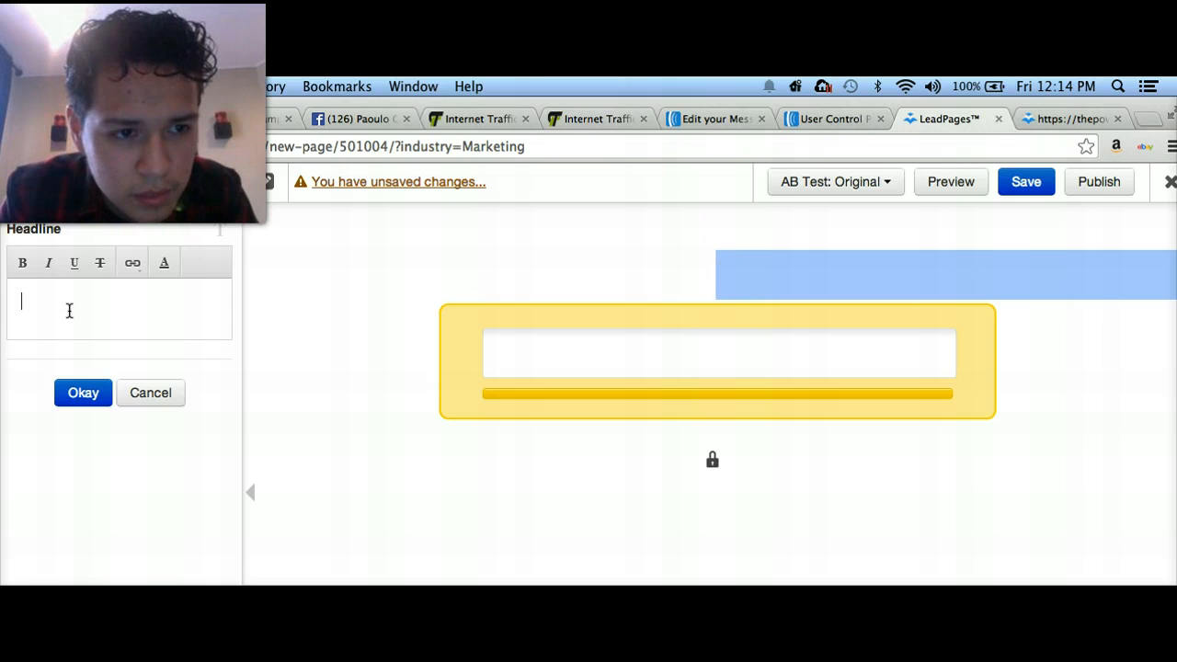
# Begin the headline with the text "Oh Snap! See how a Bunch of kids in there 20's"
pyautogui.write('Oh Sna')
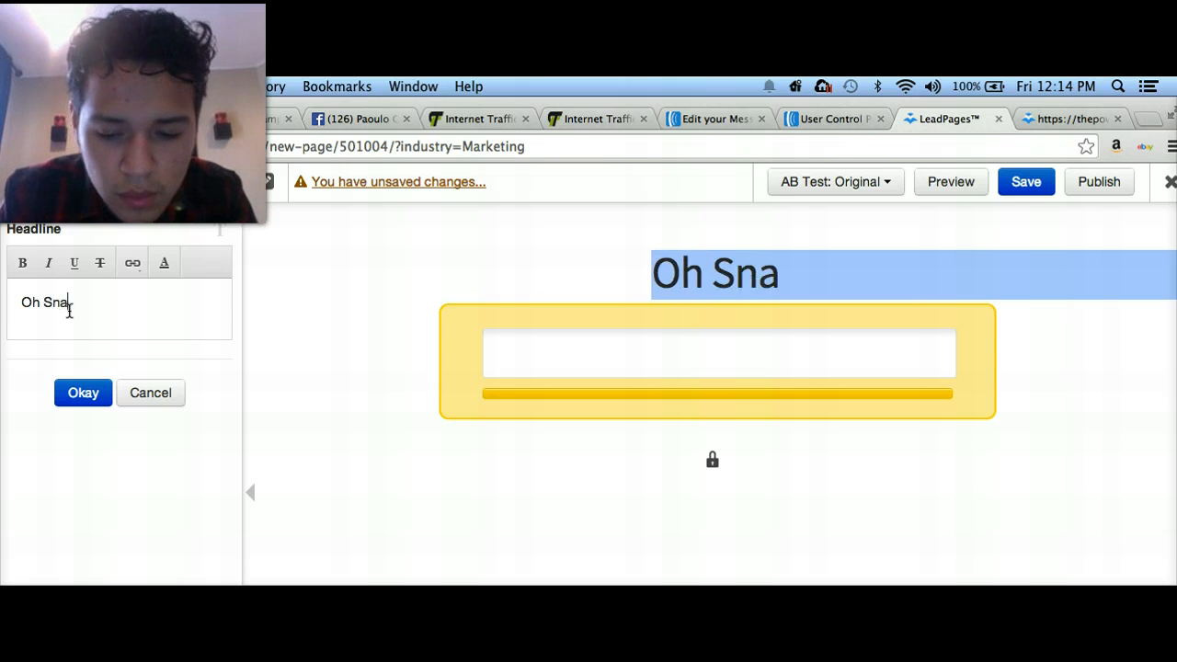
pyautogui.write('p! See')
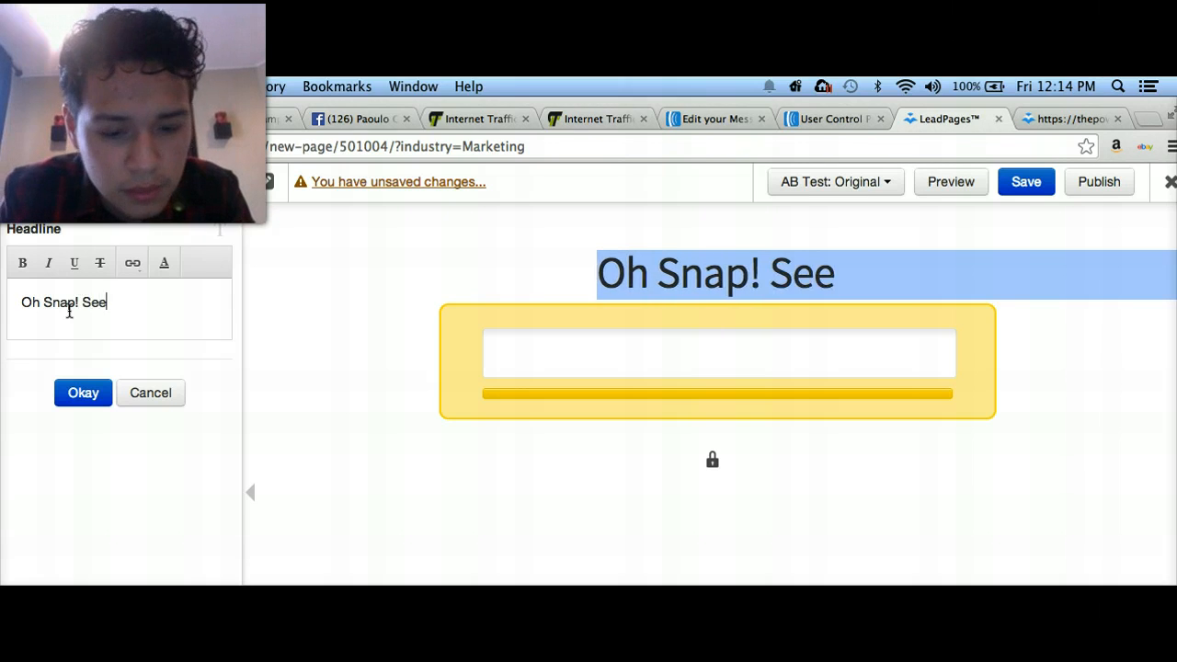
pyautogui.write(' how ')
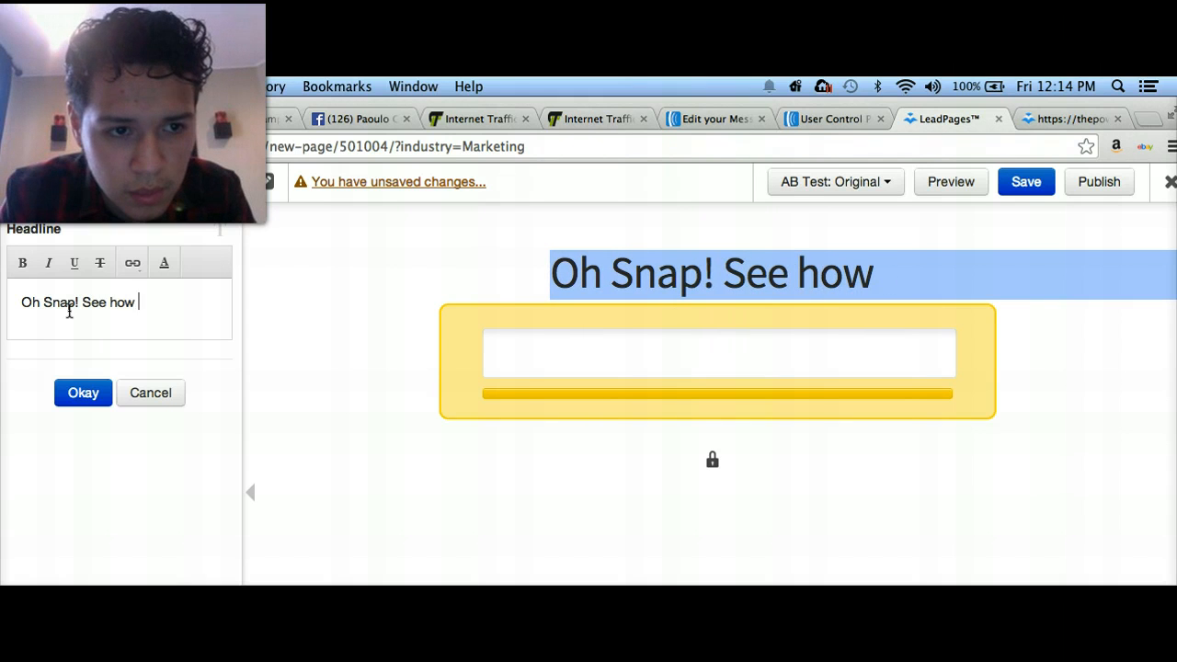
pyautogui.write('a Buncj')
pyautogui.press('BackSpace')
pyautogui.write('h ')
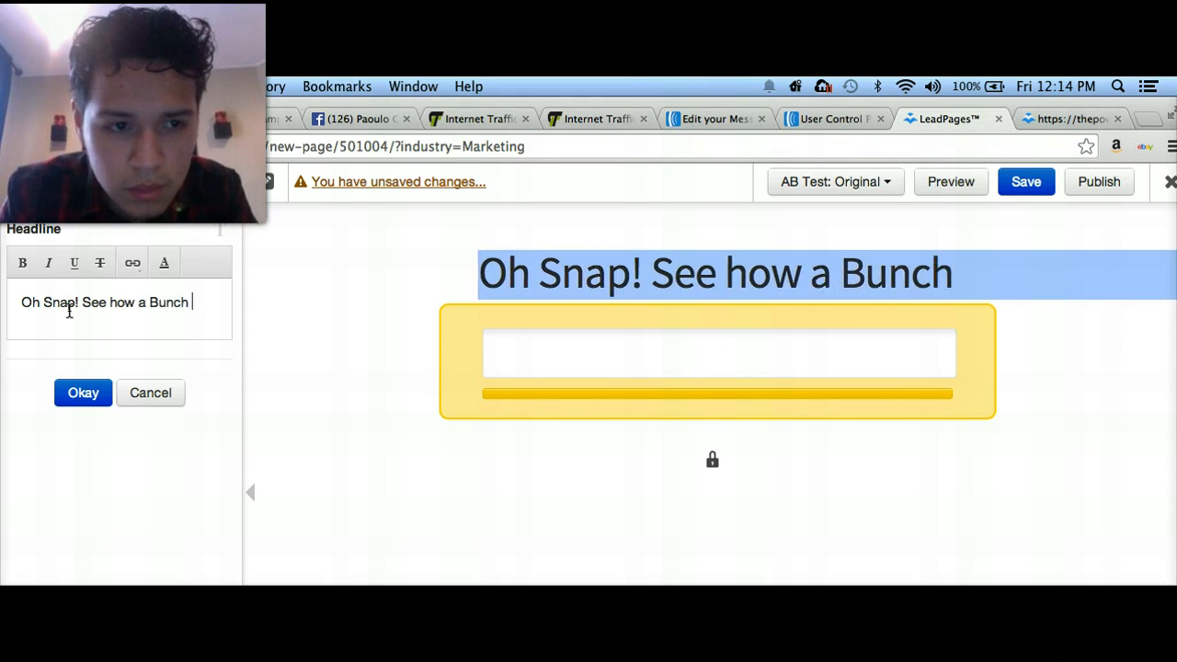
pyautogui.write('of kids')
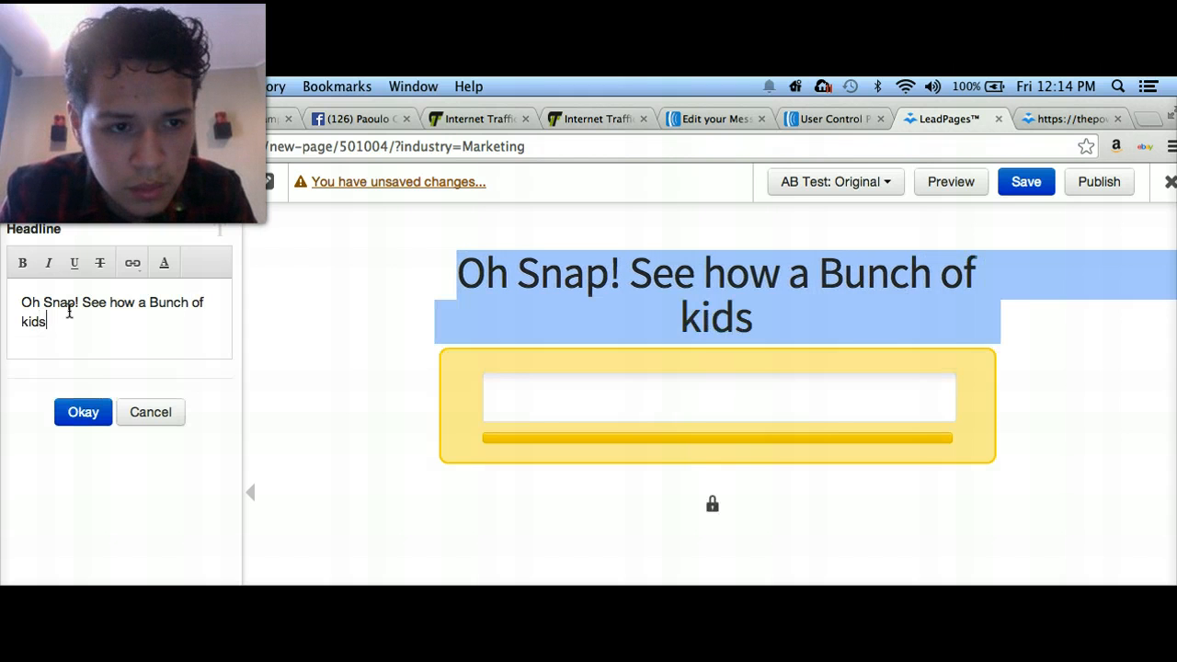
pyautogui.write(' in there')
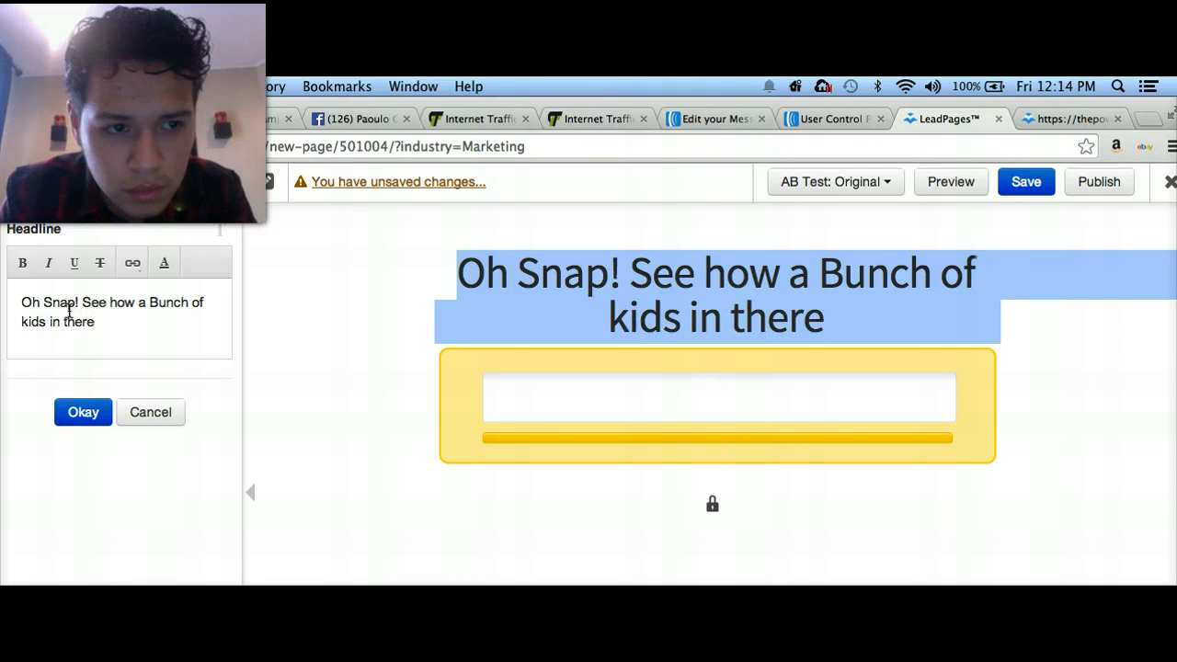
pyautogui.write(" 20's")
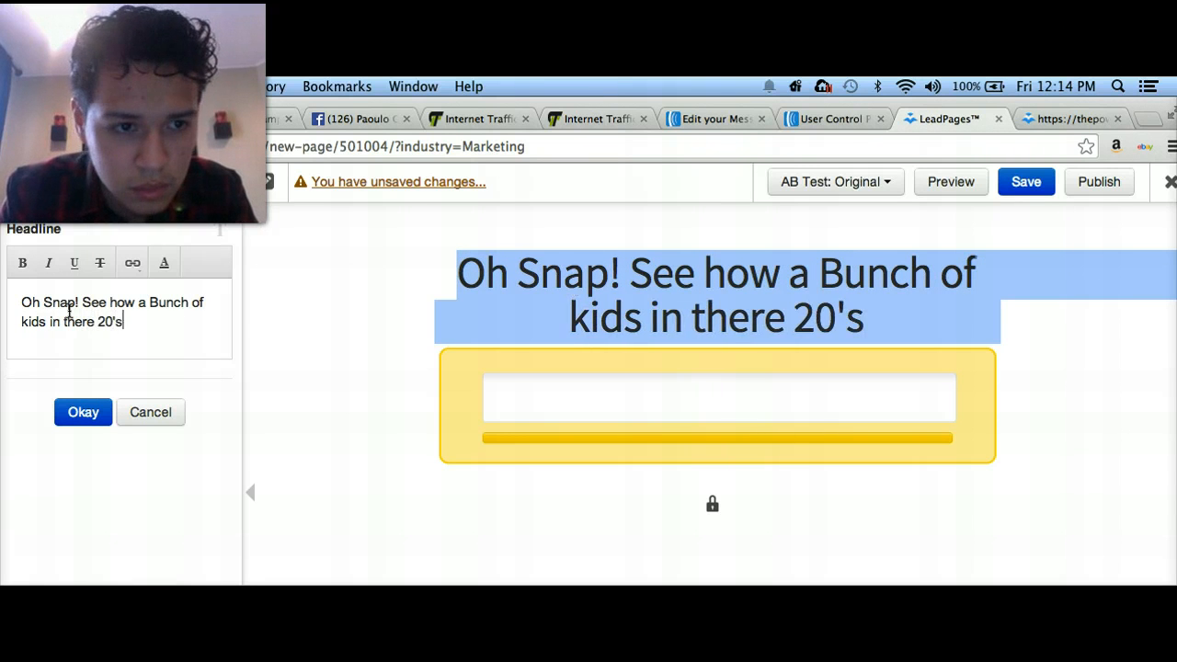
# Continue the headline text with "are spitting out"
pyautogui.write(' a')
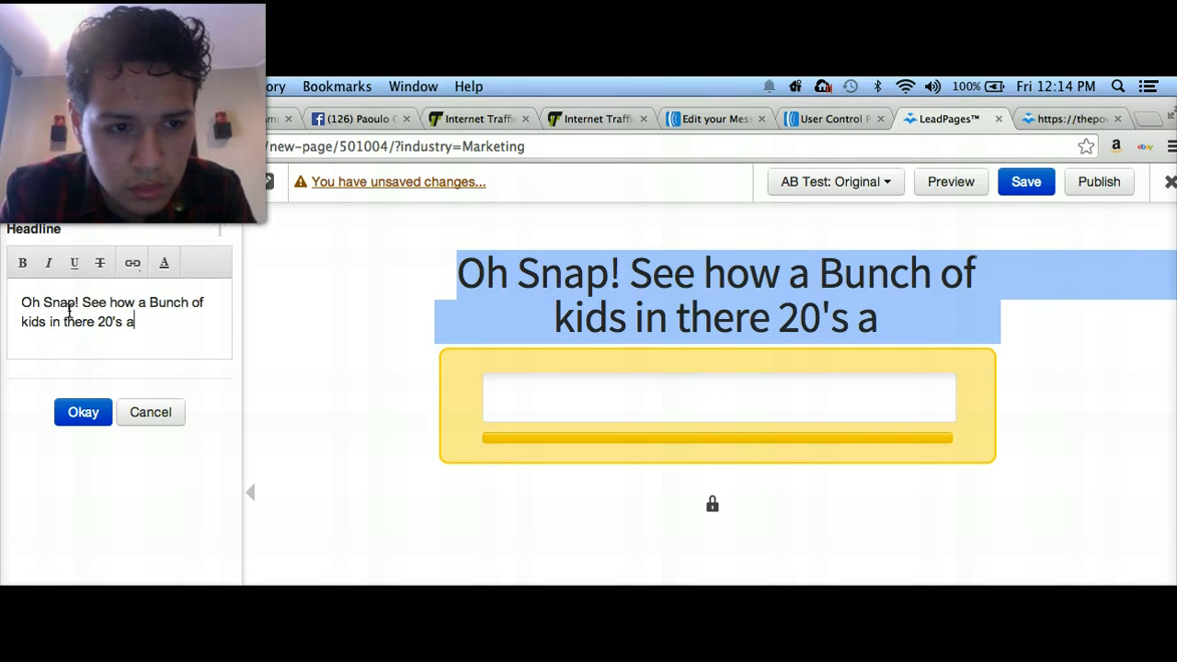
pyautogui.write('re ')
pyautogui.write('Prod')
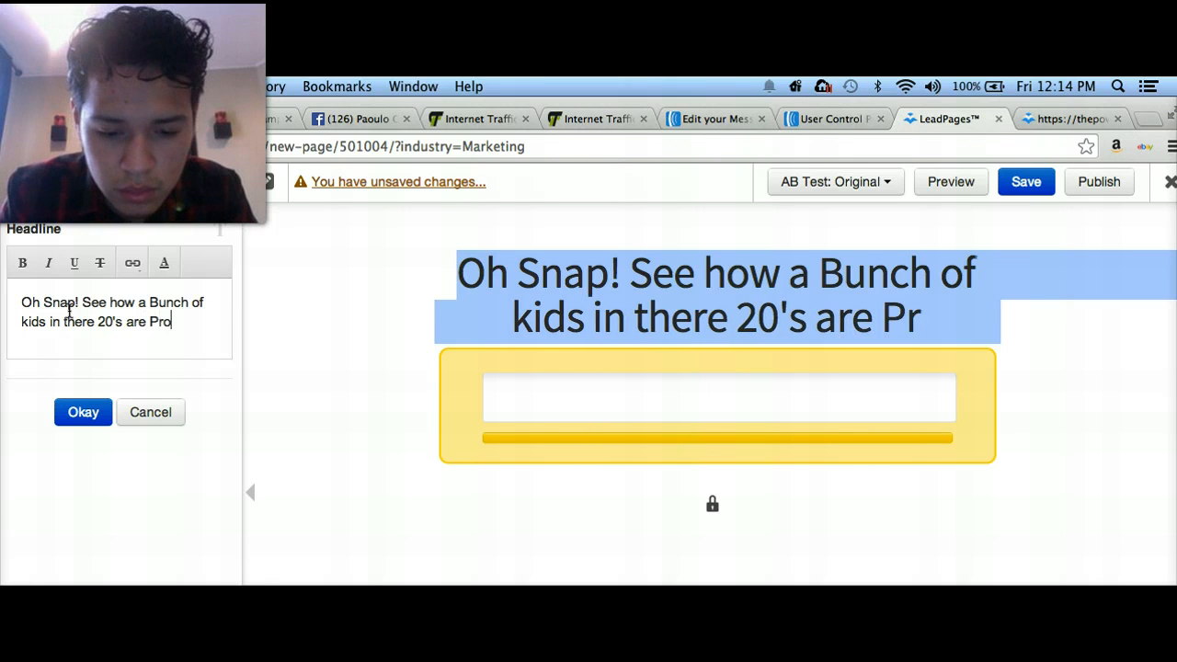
pyautogui.press('BackSpace')
pyautogui.press('BackSpace')
pyautogui.press('BackSpace')
pyautogui.press('BackSpace')
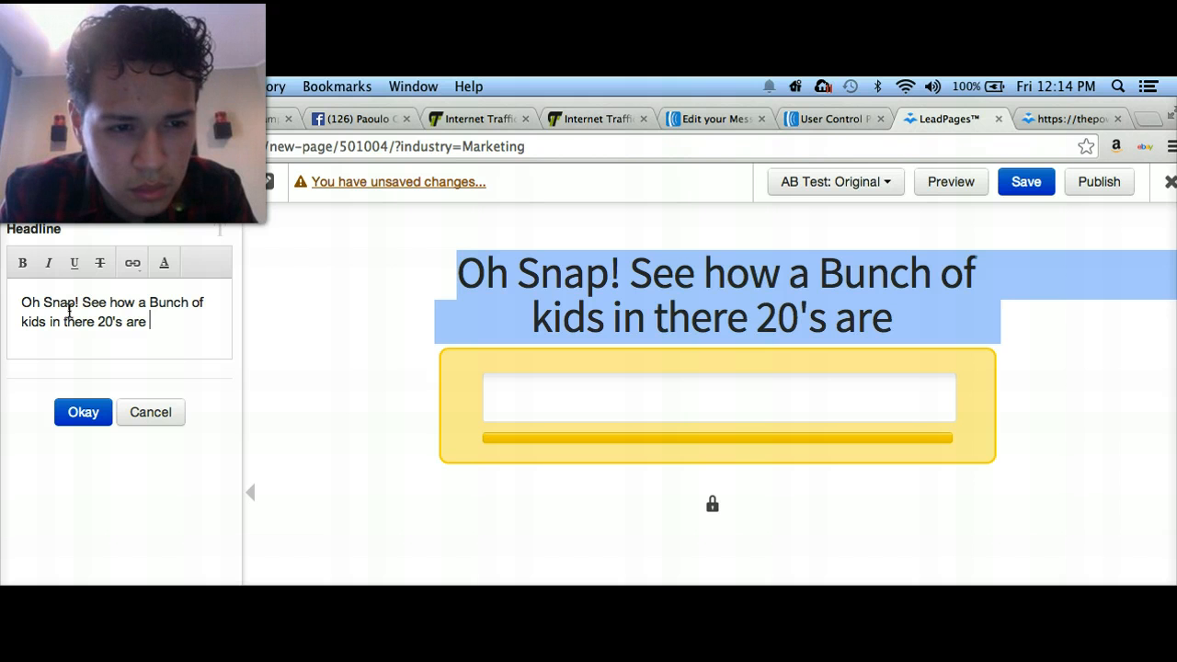
pyautogui.write('spt')
pyautogui.press('BackSpace')
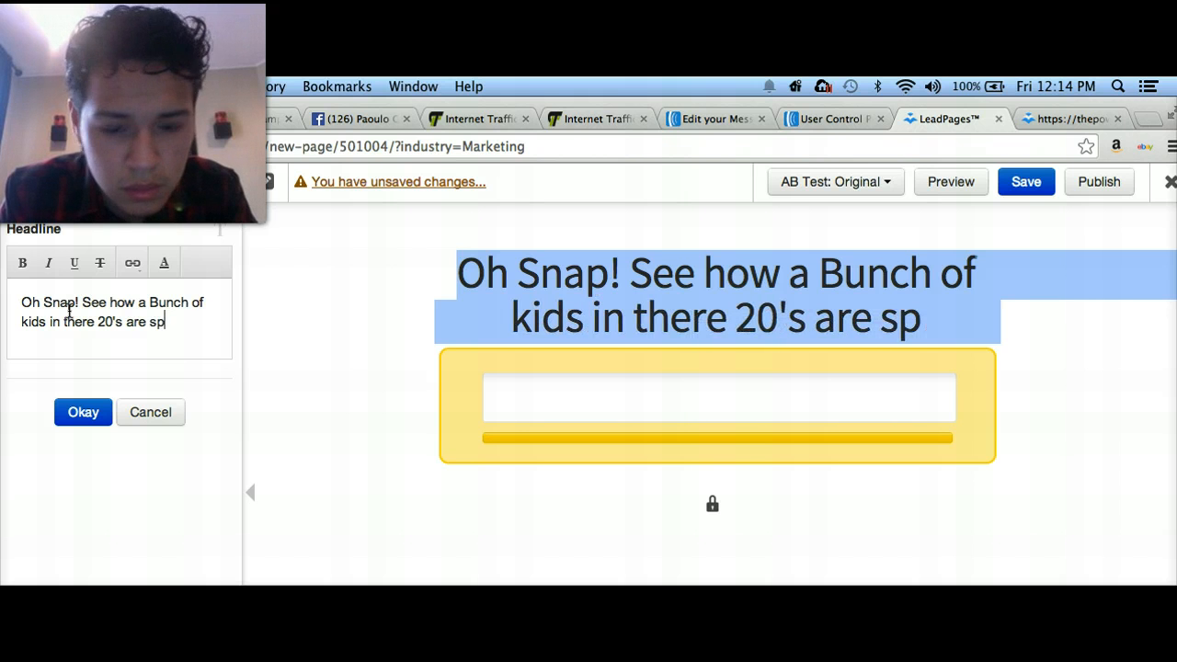
pyautogui.write('itting out')
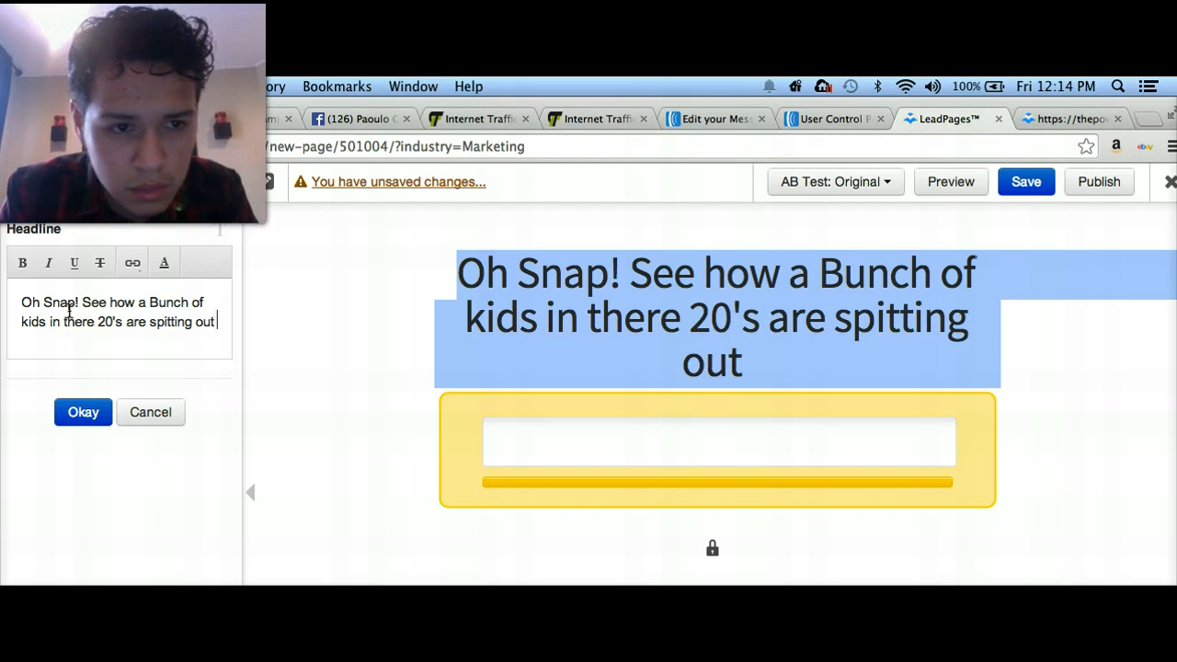
# Continue the headline text with "6 figure Earners", correcting the misspelled last word with the suggested spelling
pyautogui.write(' 6')
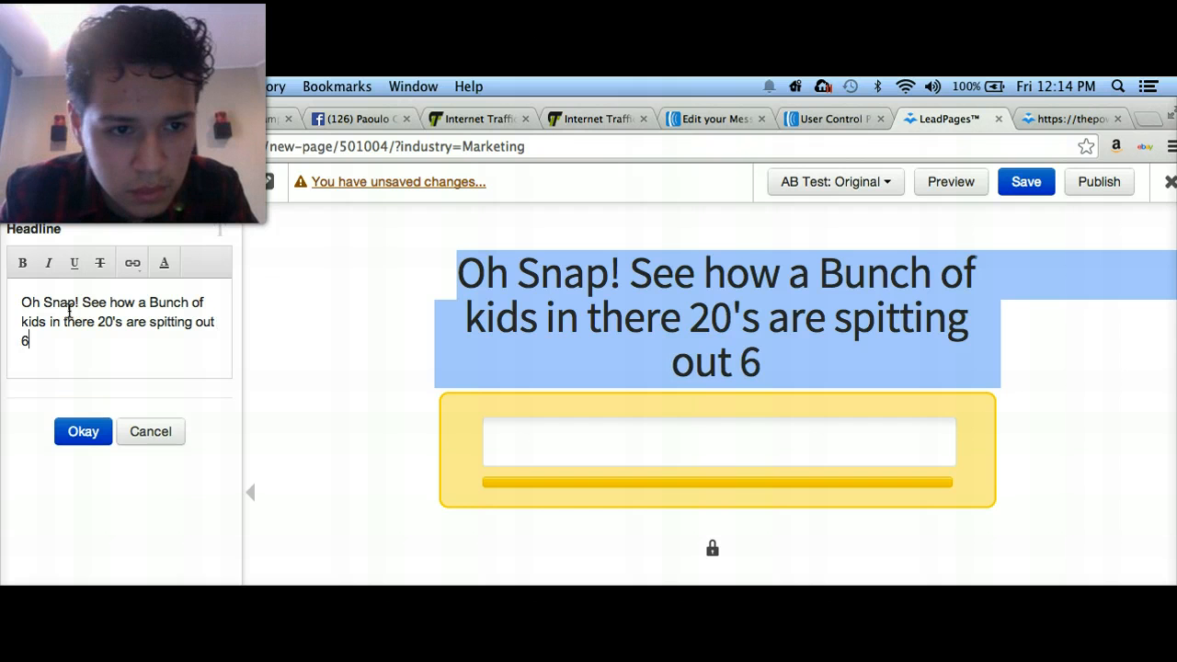
pyautogui.write(' figure ')
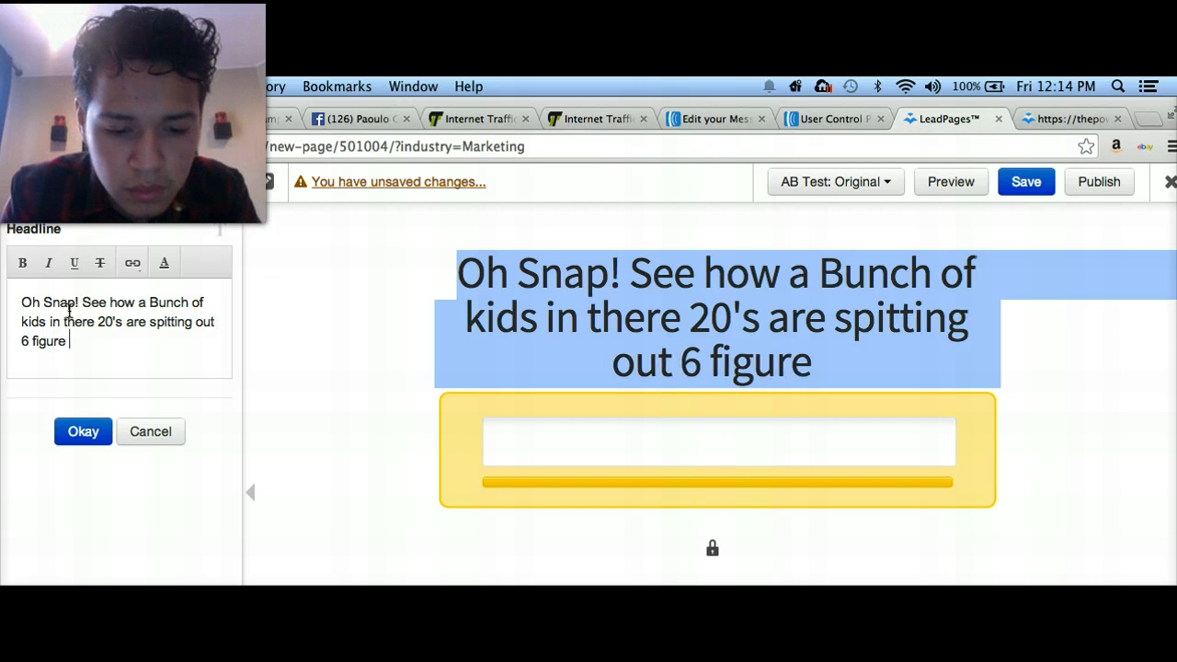
pyautogui.write('Eaner')
pyautogui.press('BackSpace')
pyautogui.press('BackSpace')
pyautogui.press('BackSpace')
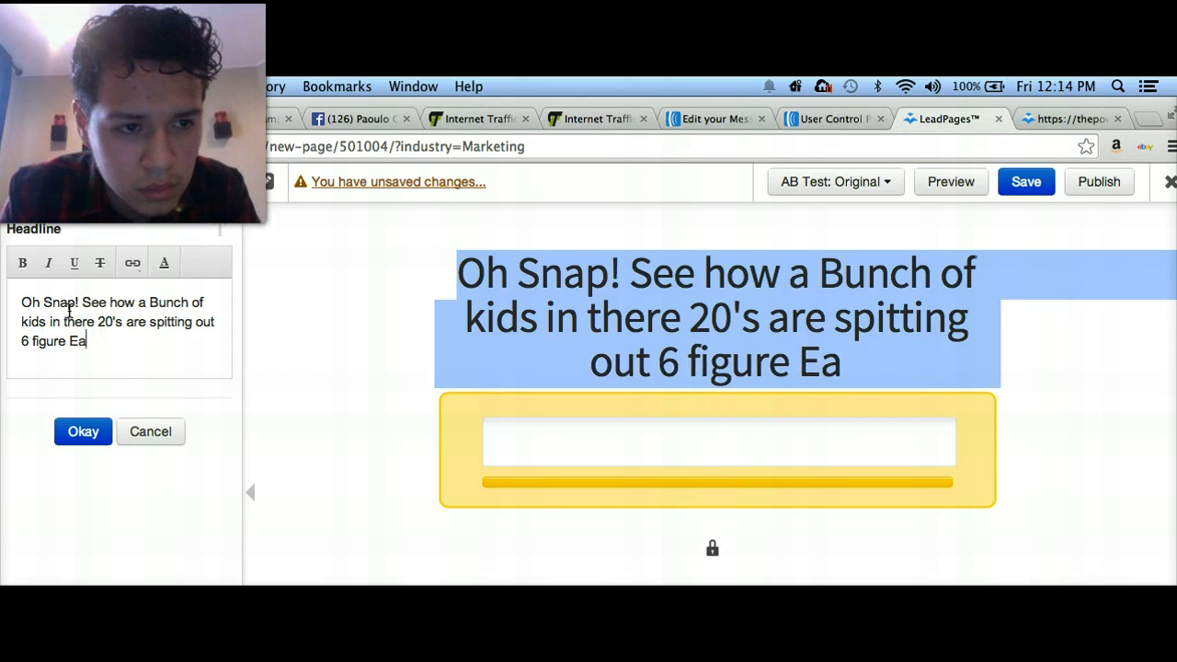
pyautogui.write('an')
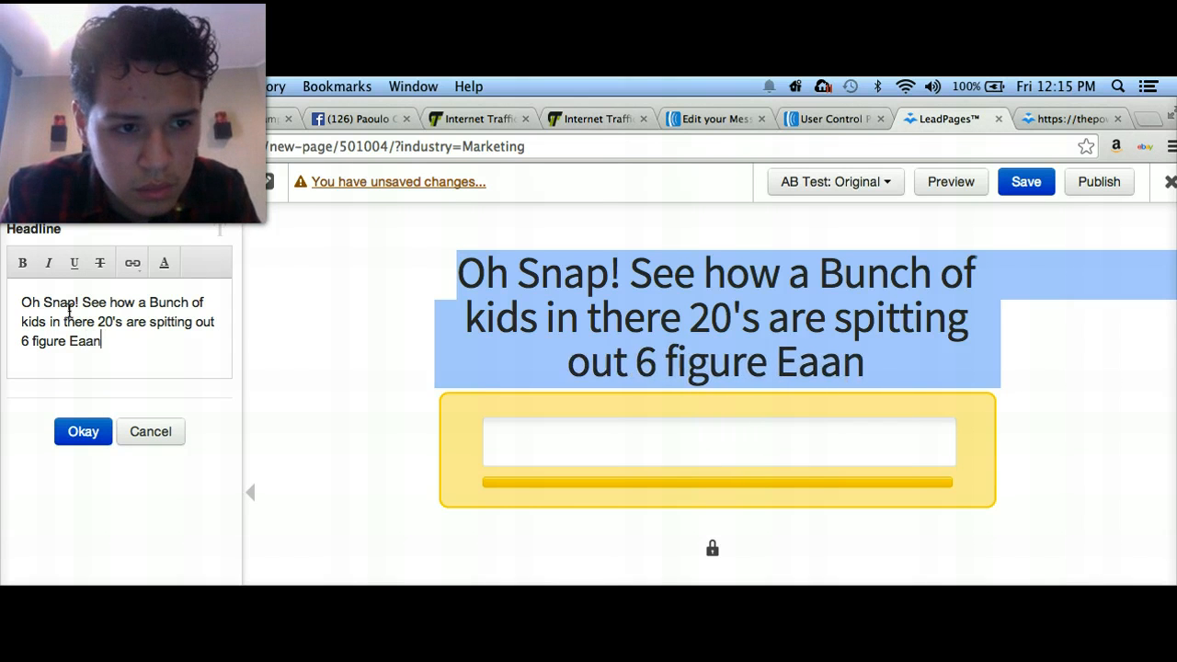
pyautogui.press('BackSpace')
pyautogui.press('BackSpace')
pyautogui.press('BackSpace')
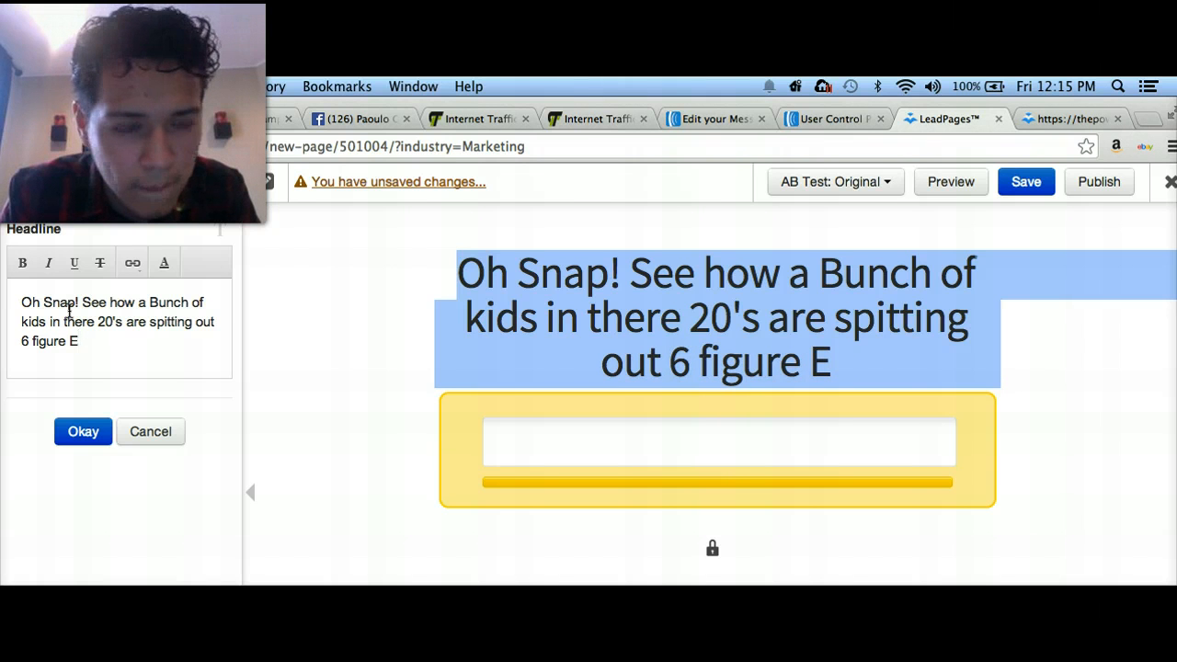
pyautogui.write('anrners')
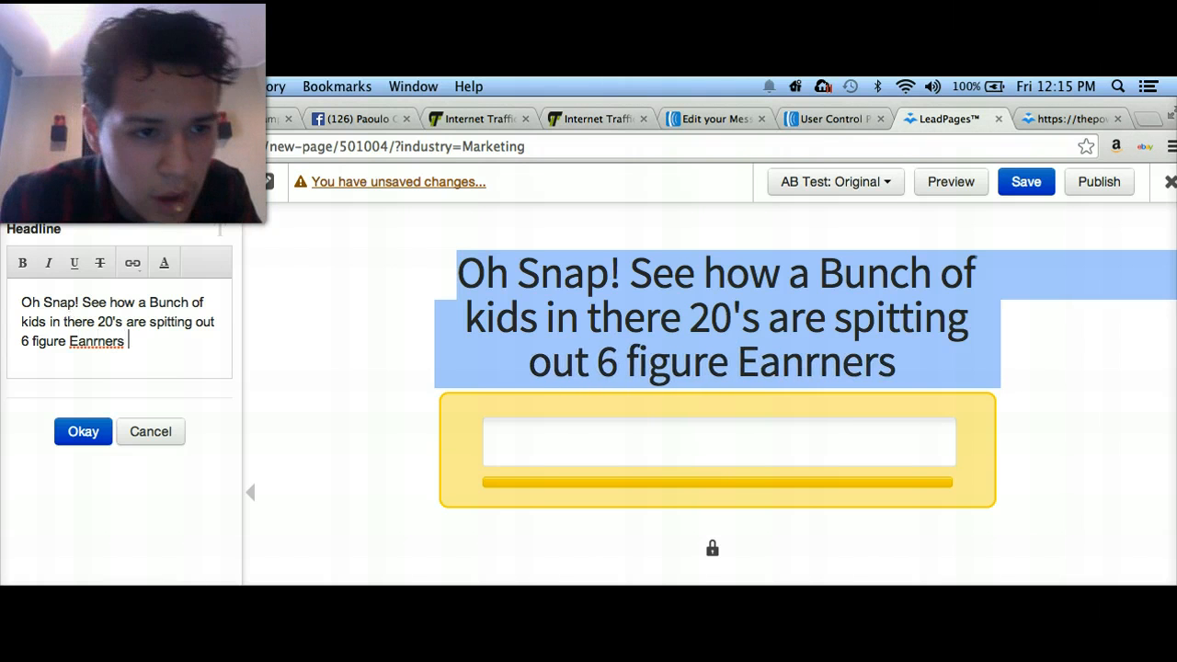
pyautogui.rightClick(103, 342)
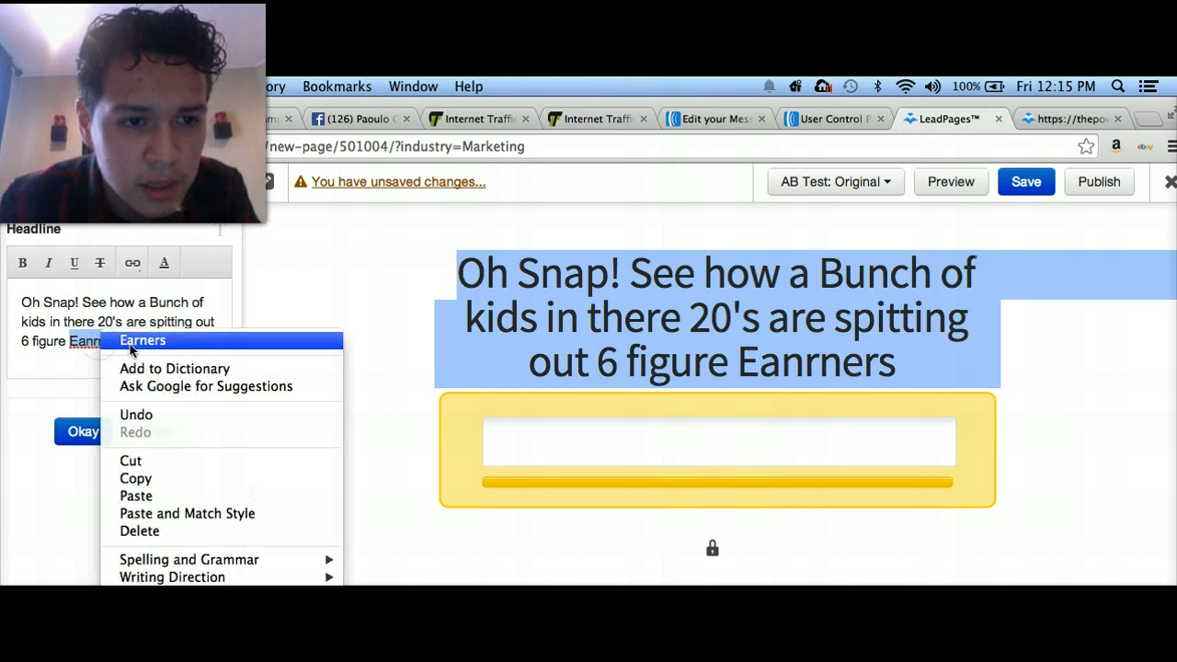
pyautogui.click(145, 342)
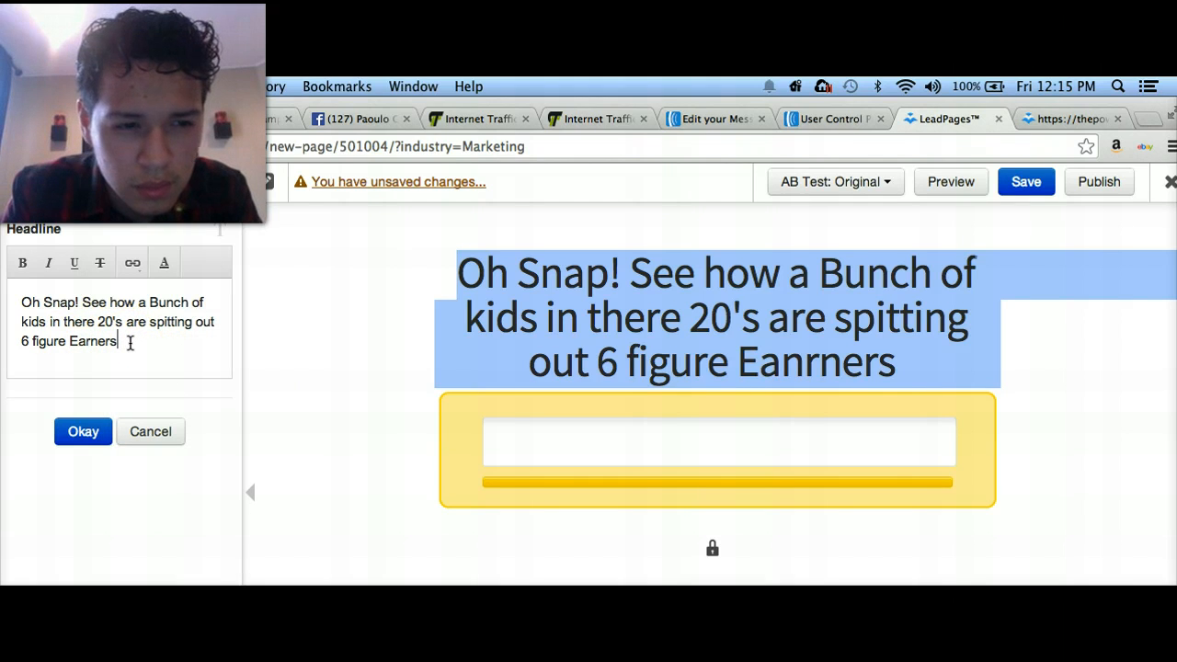
# Add "all while" to the end of the headline text
pyautogui.write('all whil')
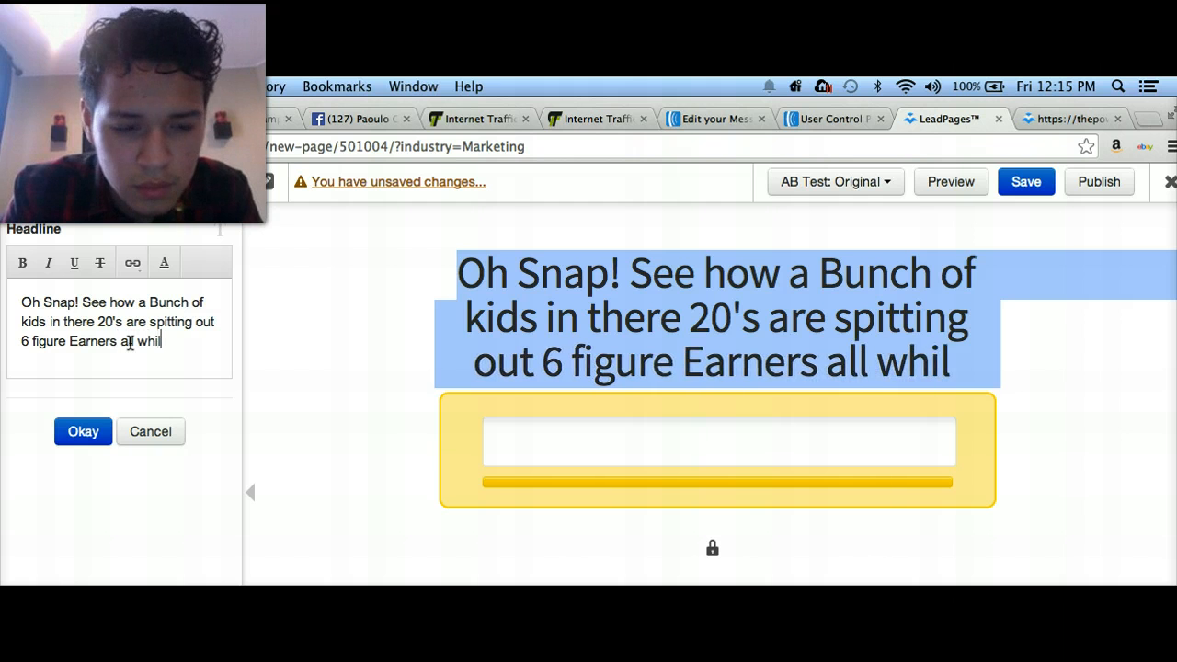
pyautogui.write('e ')
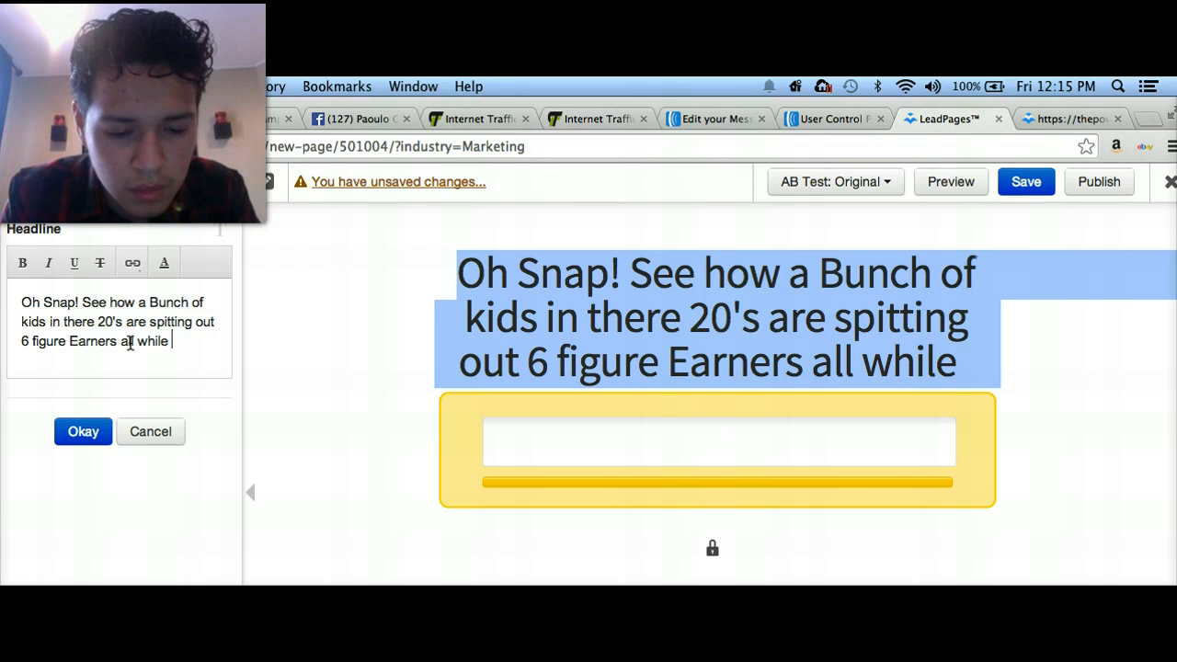
pyautogui.write('D')
pyautogui.press('BackSpace')
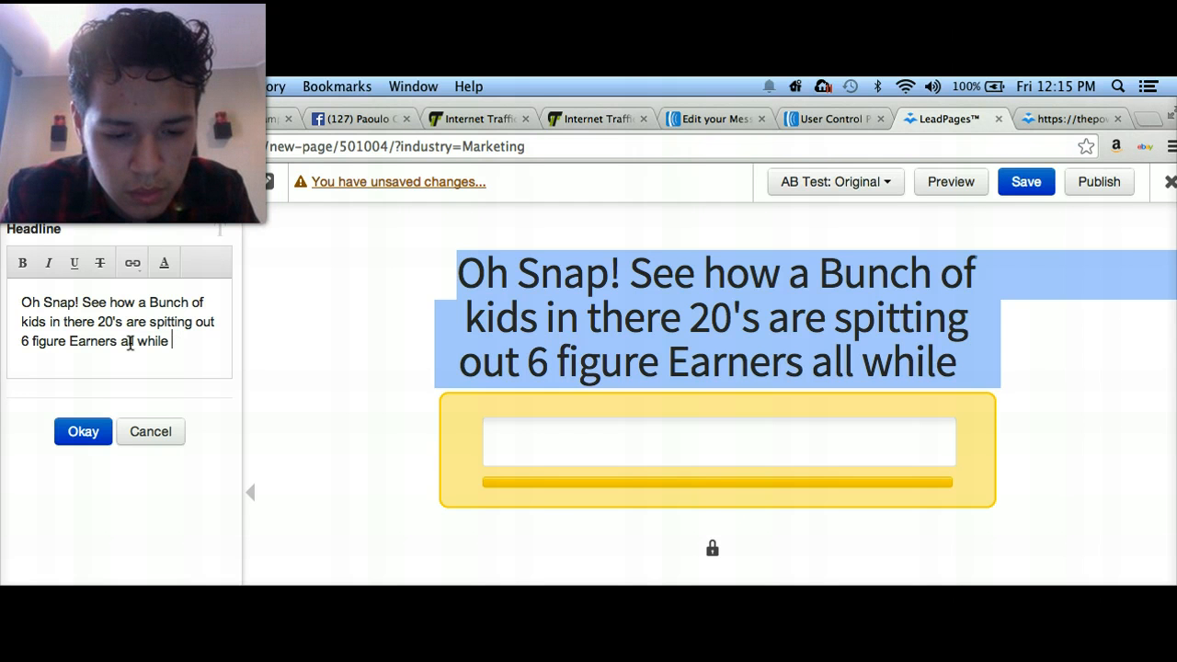
pyautogui.write('Sipping')
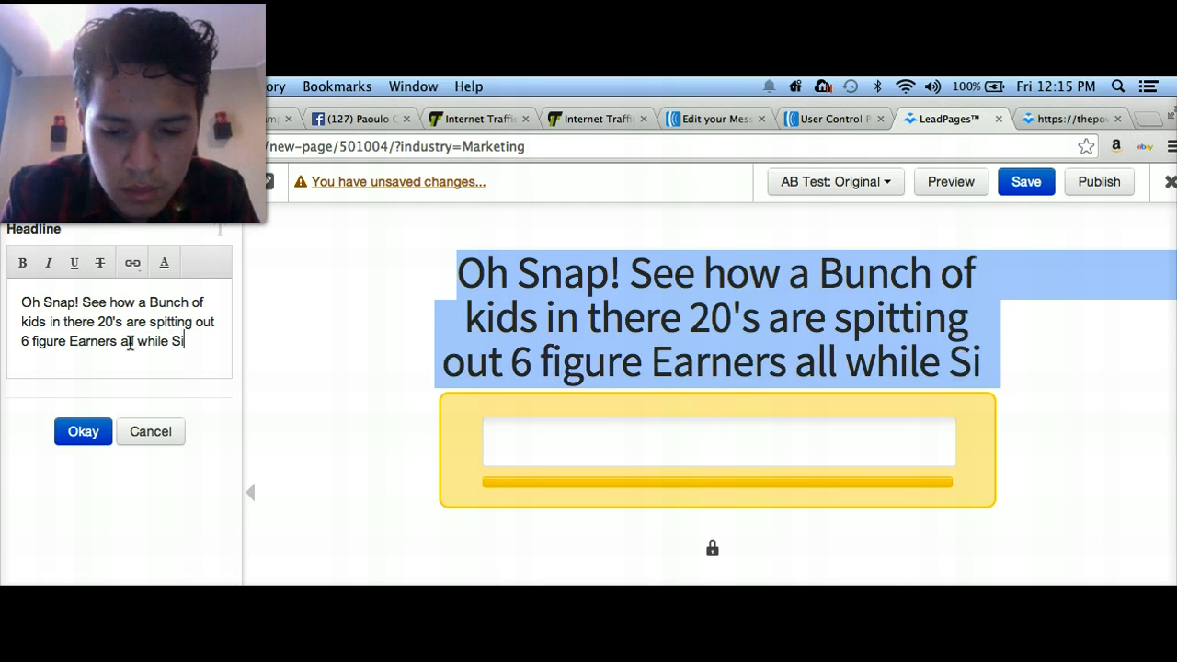
pyautogui.press('BackSpace')
pyautogui.press('BackSpace')
pyautogui.press('BackSpace')
pyautogui.press('BackSpace')
pyautogui.press('BackSpace')
pyautogui.press('BackSpace')
pyautogui.press('BackSpace')
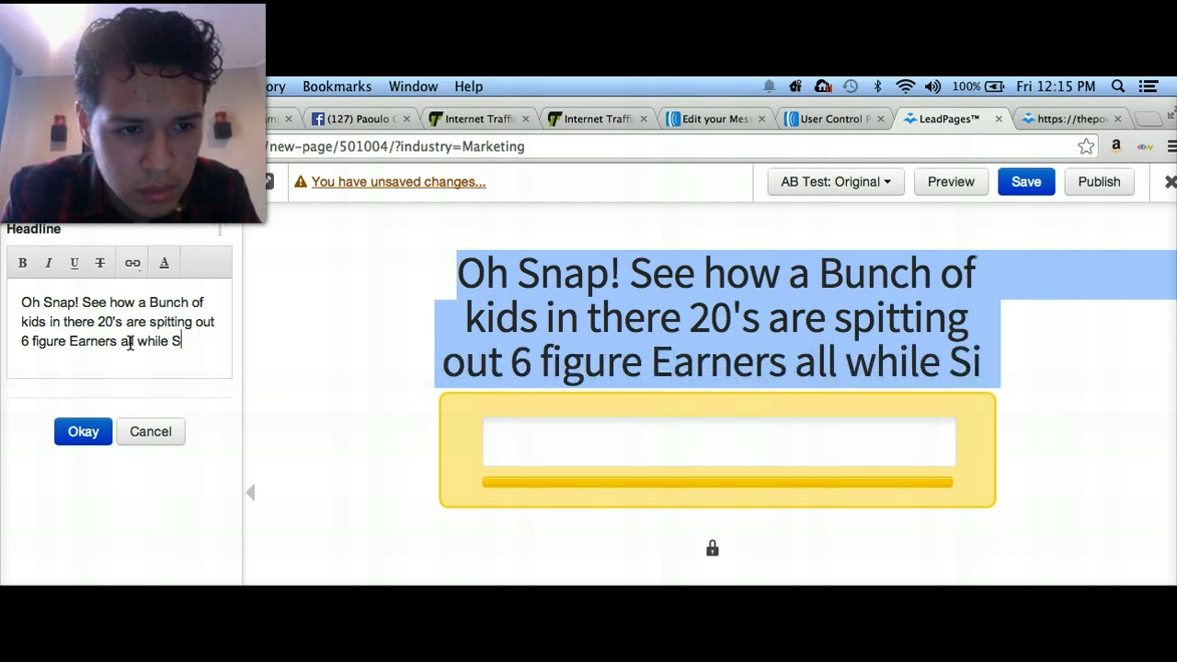
pyautogui.click(302, 401)
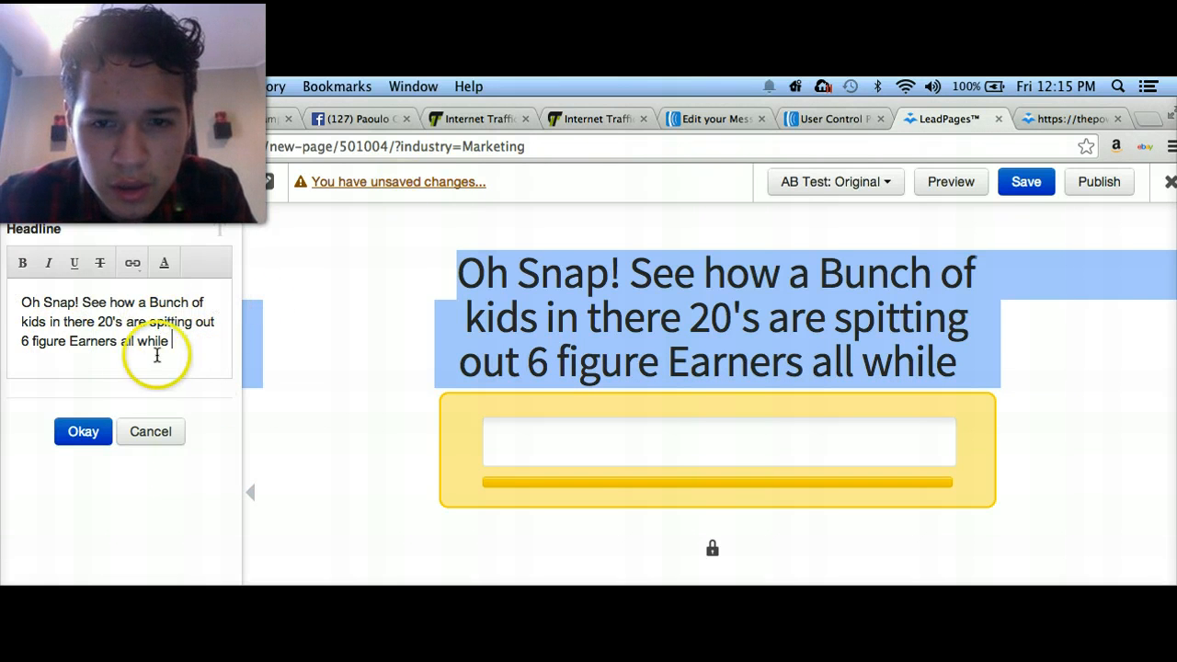
pyautogui.press('BackSpace')
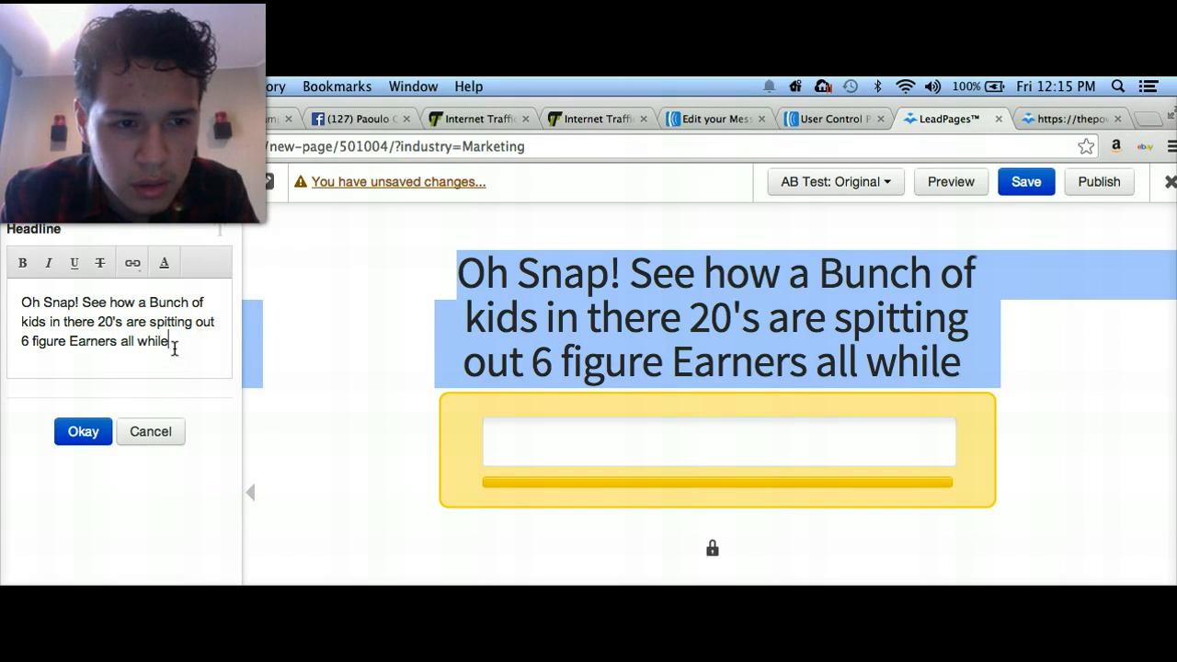
pyautogui.press('BackSpace')
pyautogui.press('BackSpace')
pyautogui.write('le ')
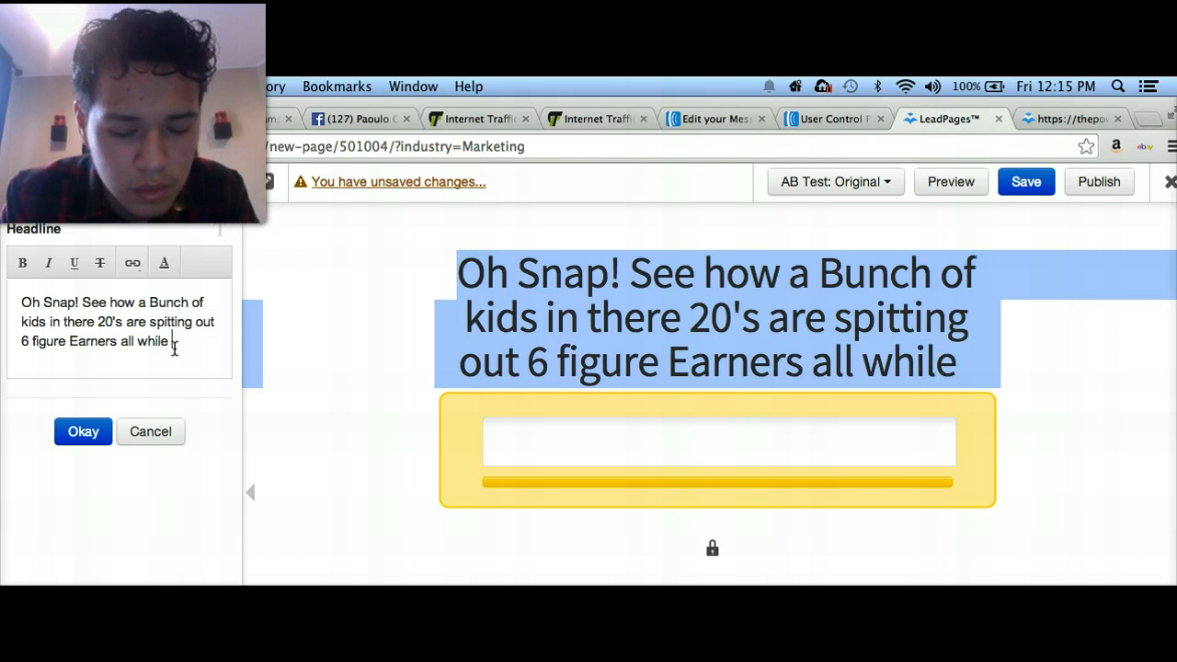
pyautogui.write('Dr')
pyautogui.press('BackSpace')
pyautogui.press('BackSpace')
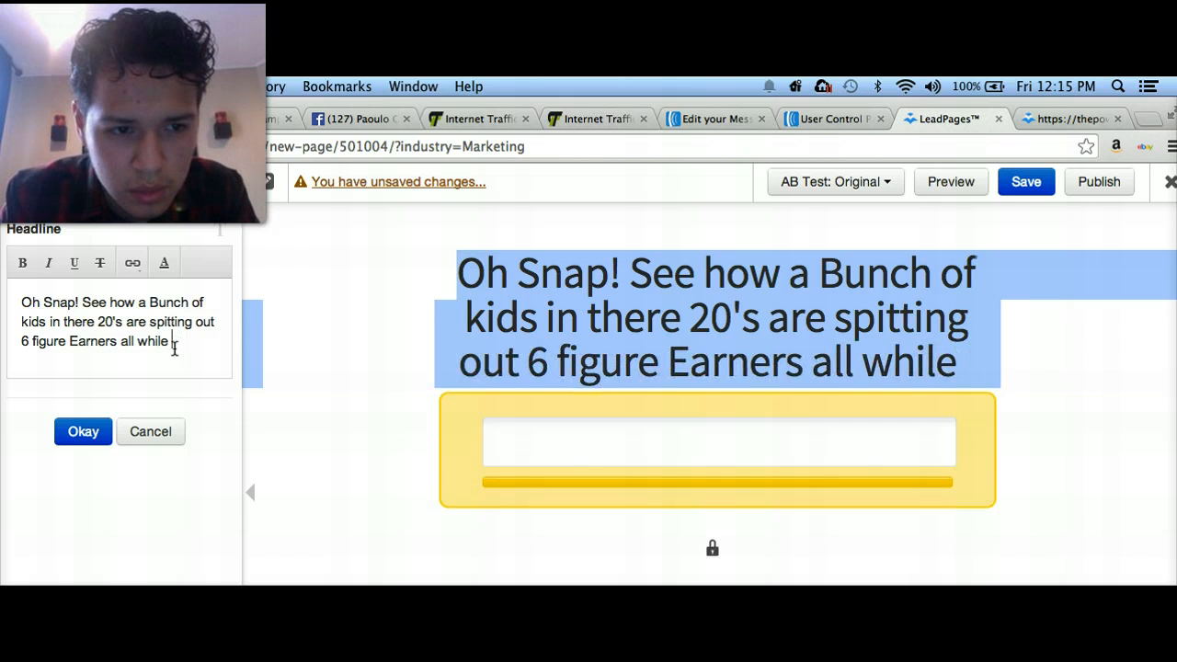
# Finish the headline text with "Sipping on an Energy drink"
pyautogui.write('Sipping on a')
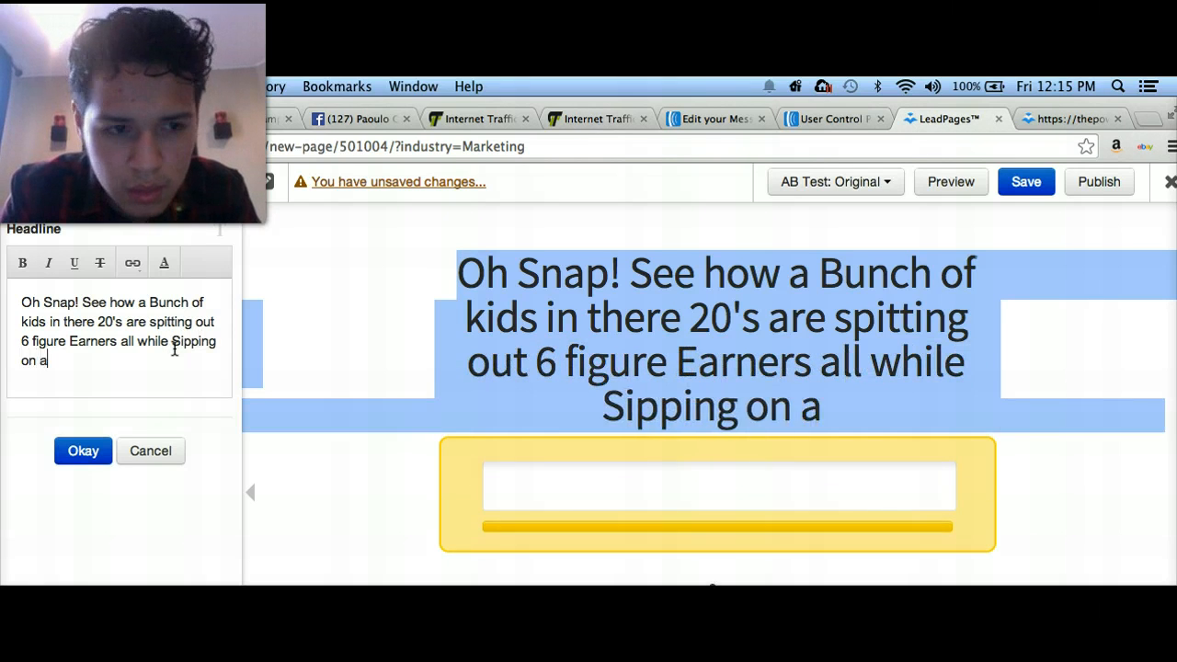
pyautogui.press('BackSpace')
pyautogui.press('BackSpace')
pyautogui.press('BackSpace')
pyautogui.press('BackSpace')
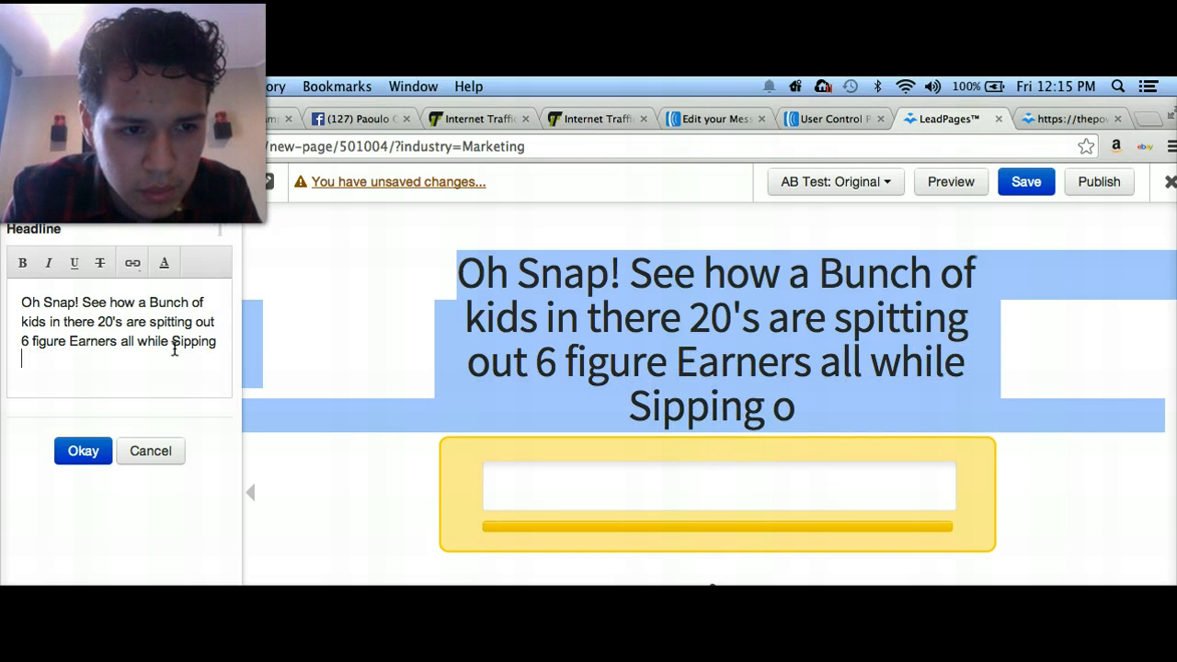
pyautogui.write('on an En')
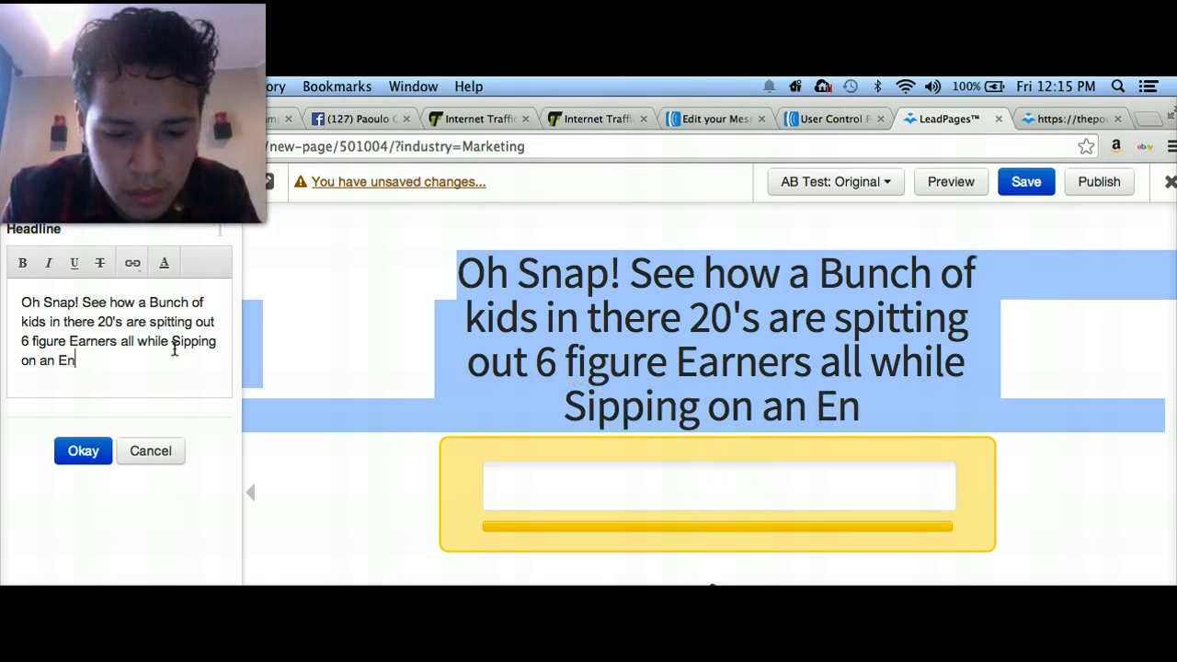
pyautogui.write('ergy drink')
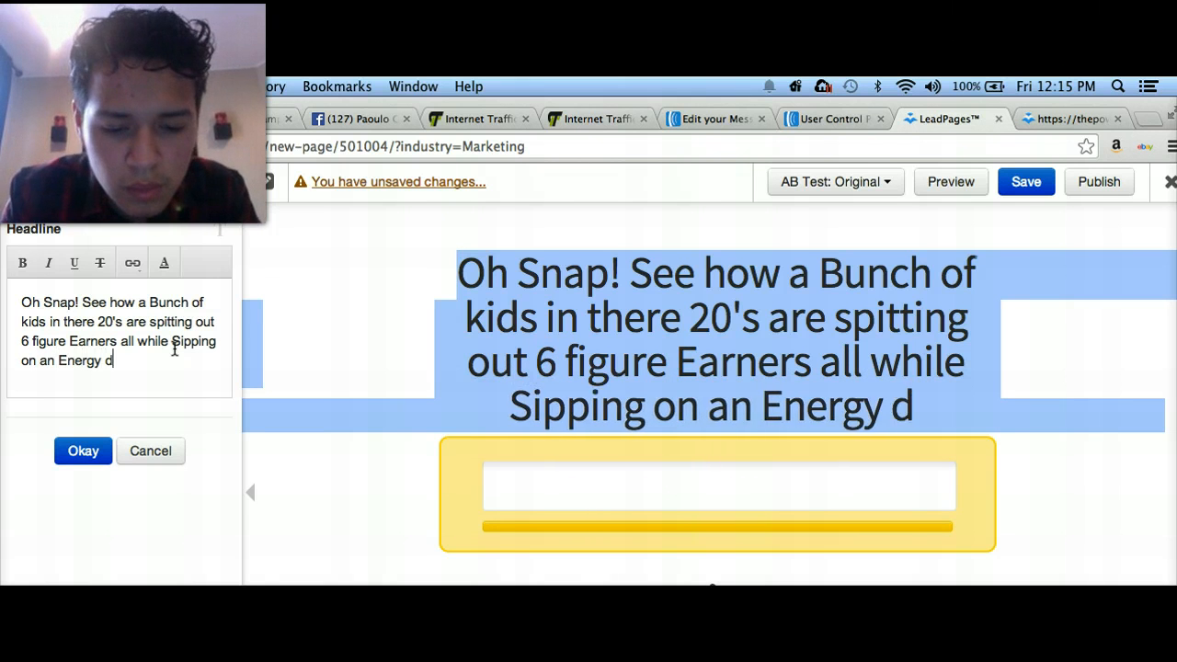
pyautogui.click(137, 362)
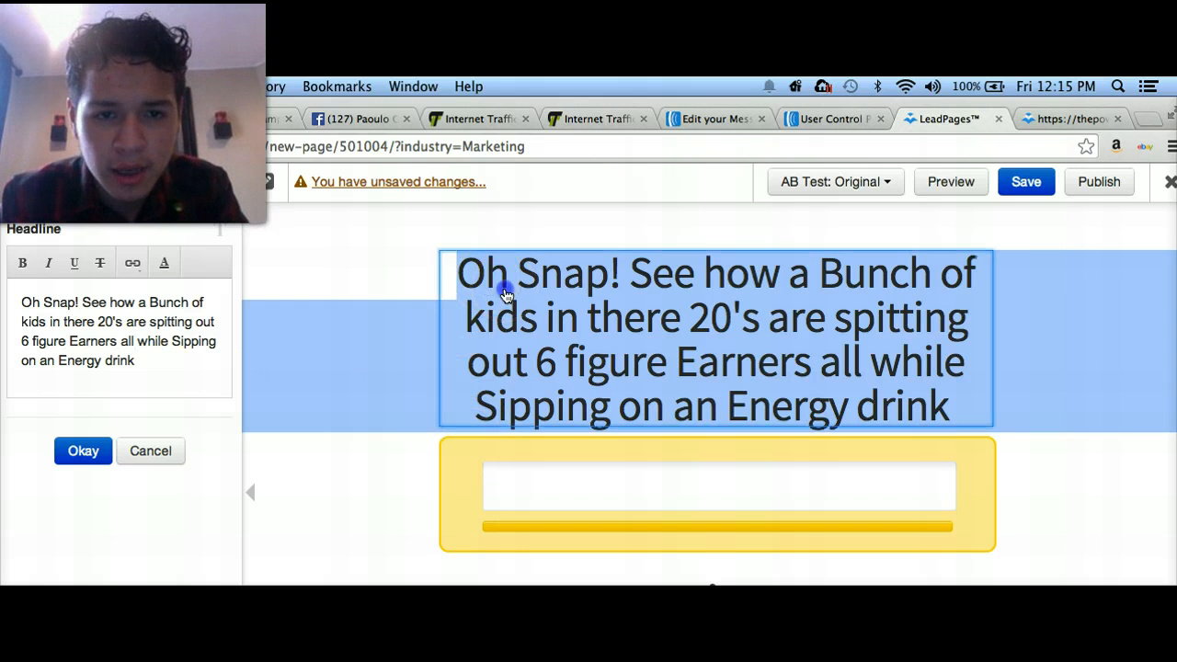
# Format "Oh Snap!" at the start of the headline in red and bold
pyautogui.click(85, 305)
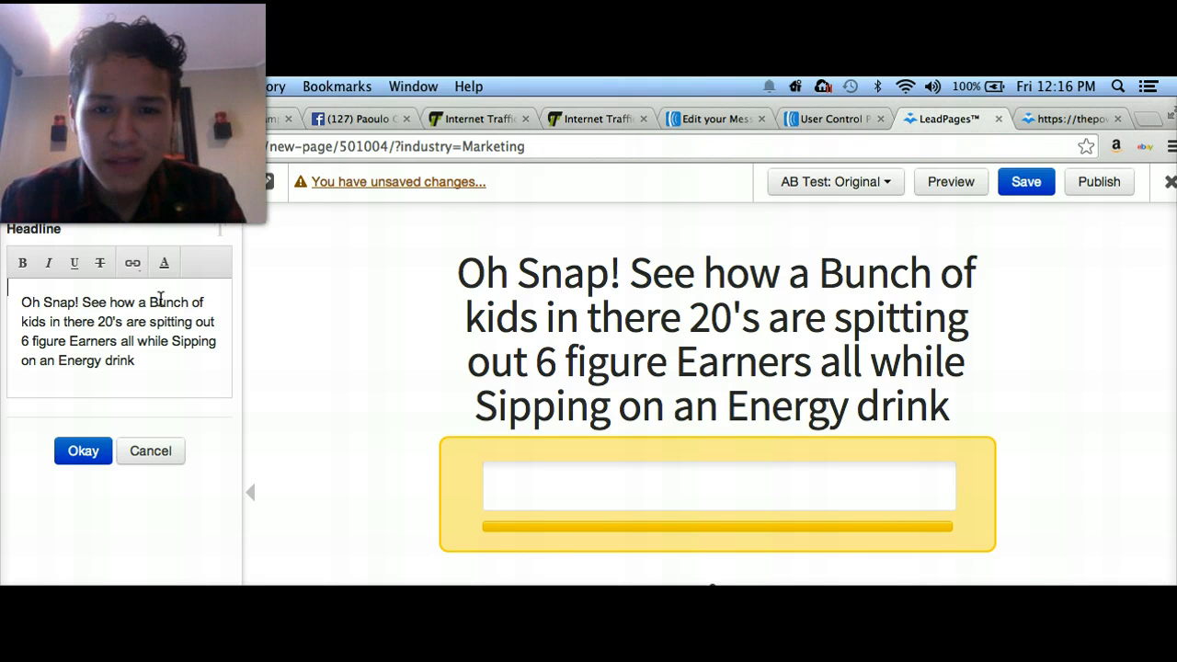
pyautogui.moveTo(21, 300); pyautogui.dragTo(81, 299)
pyautogui.click(165, 263)
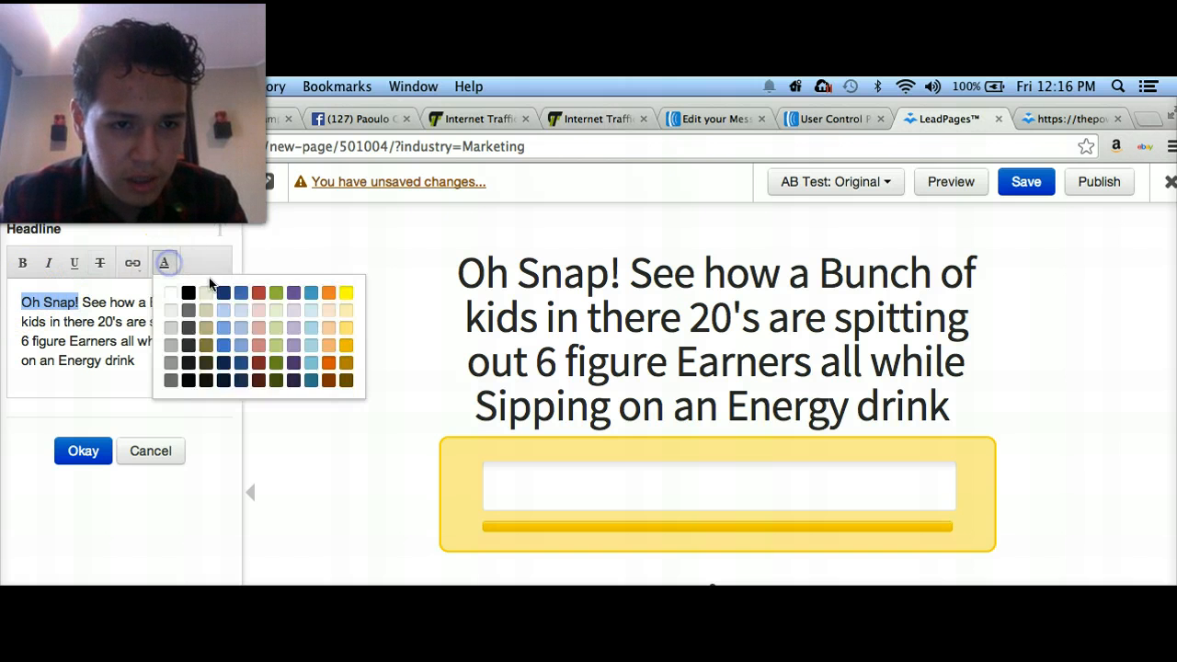
pyautogui.click(259, 292)
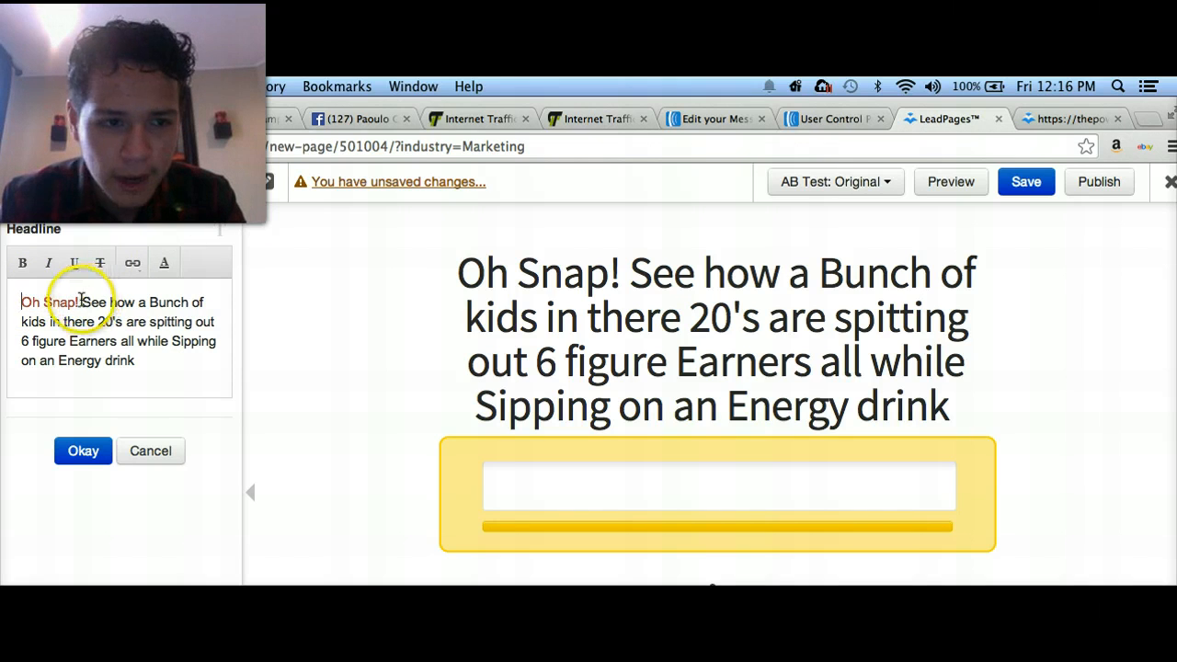
pyautogui.moveTo(81, 300); pyautogui.dragTo(18, 301)
pyautogui.click(26, 250)
pyautogui.click(21, 274)
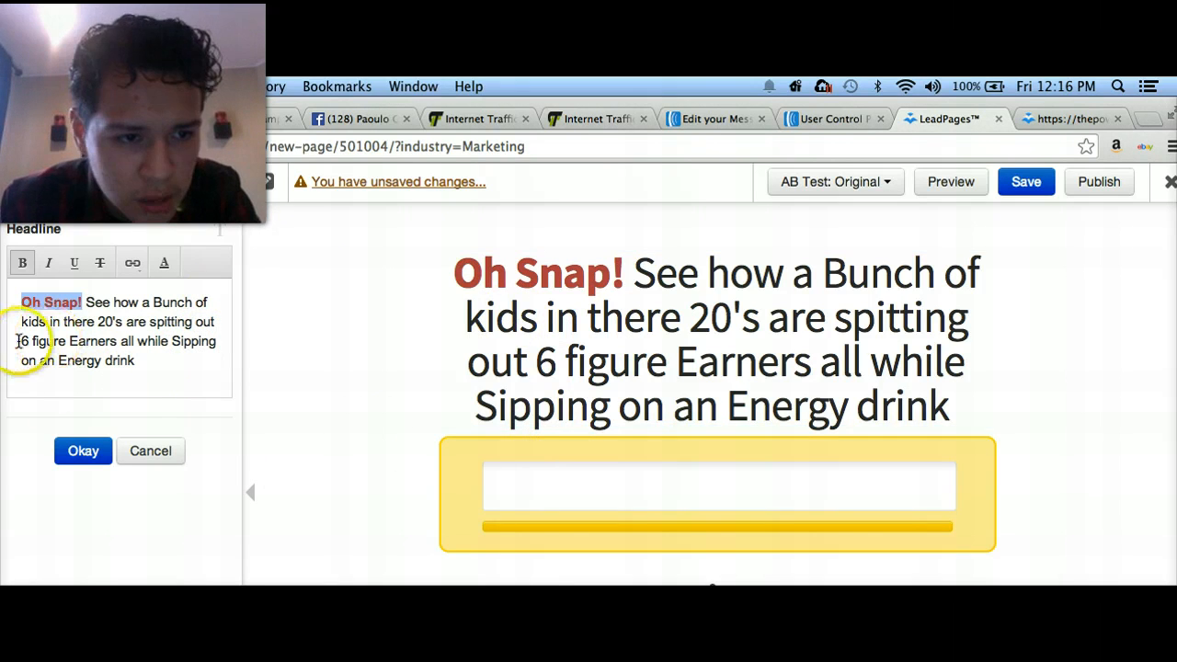
# Format "6 figure Earners" in the headline in red, bold and underlined, without italics
pyautogui.moveTo(23, 341); pyautogui.dragTo(119, 342)
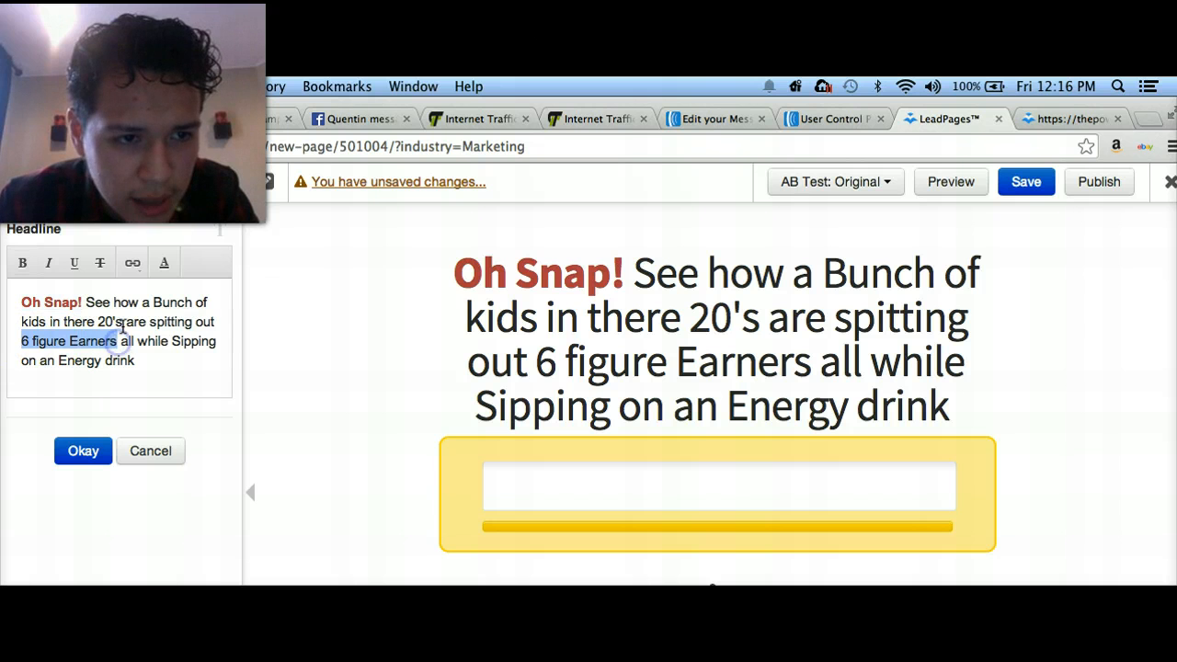
pyautogui.click(163, 263)
pyautogui.click(263, 292)
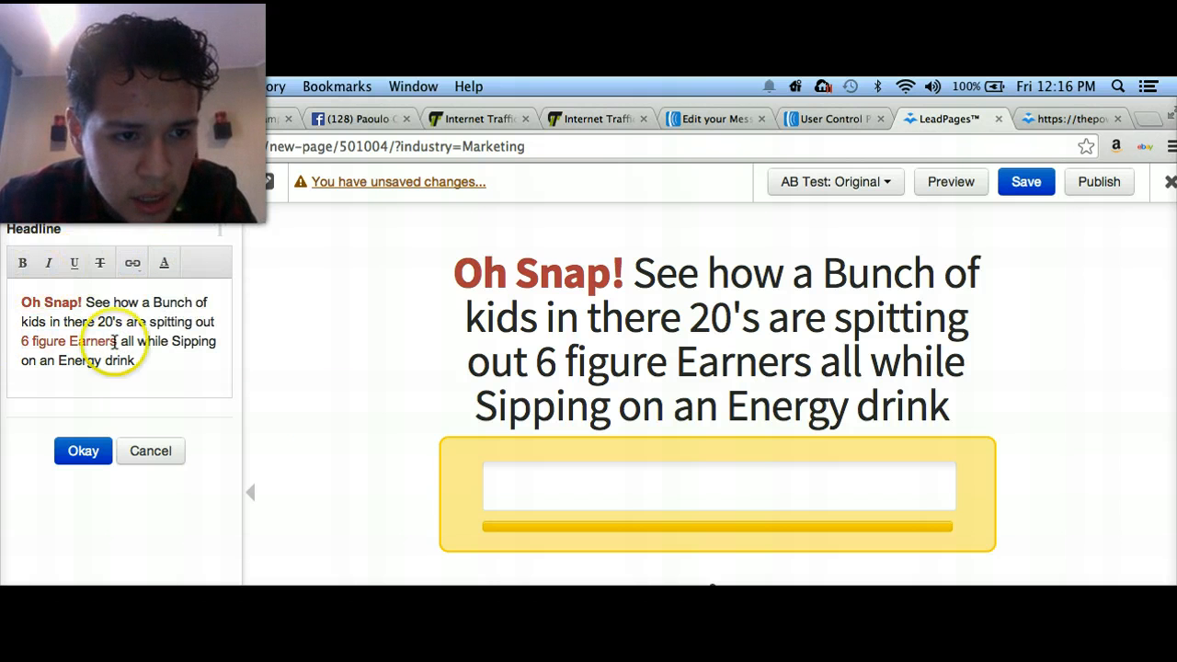
pyautogui.moveTo(118, 342); pyautogui.dragTo(20, 341)
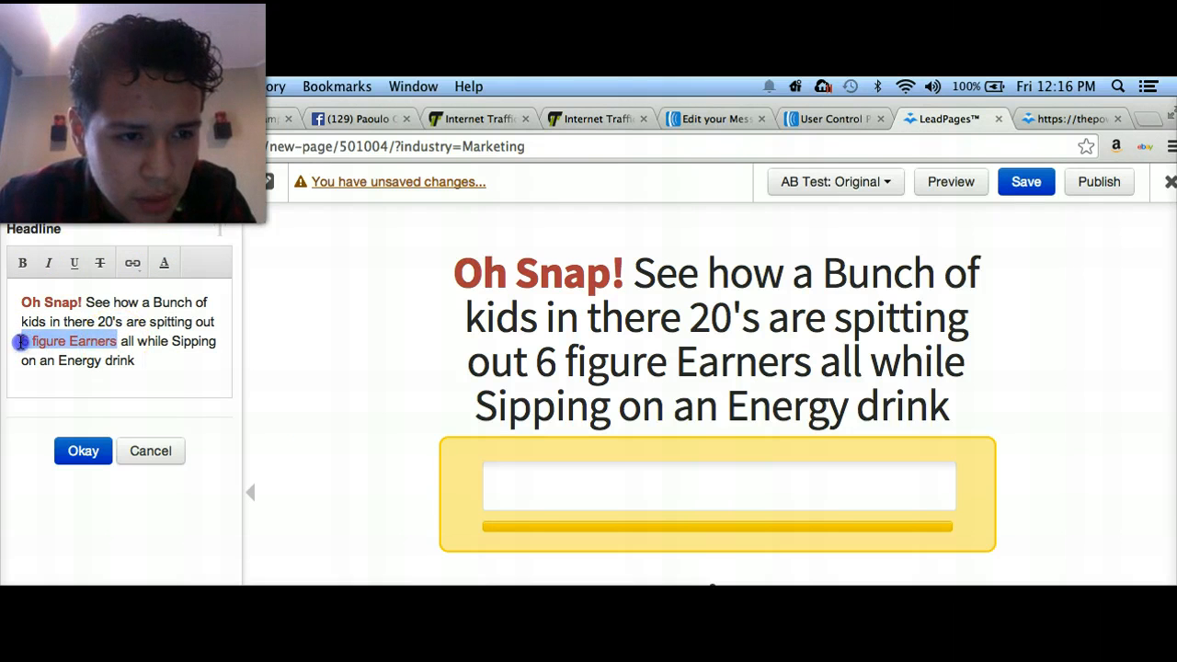
pyautogui.click(22, 263)
pyautogui.click(74, 263)
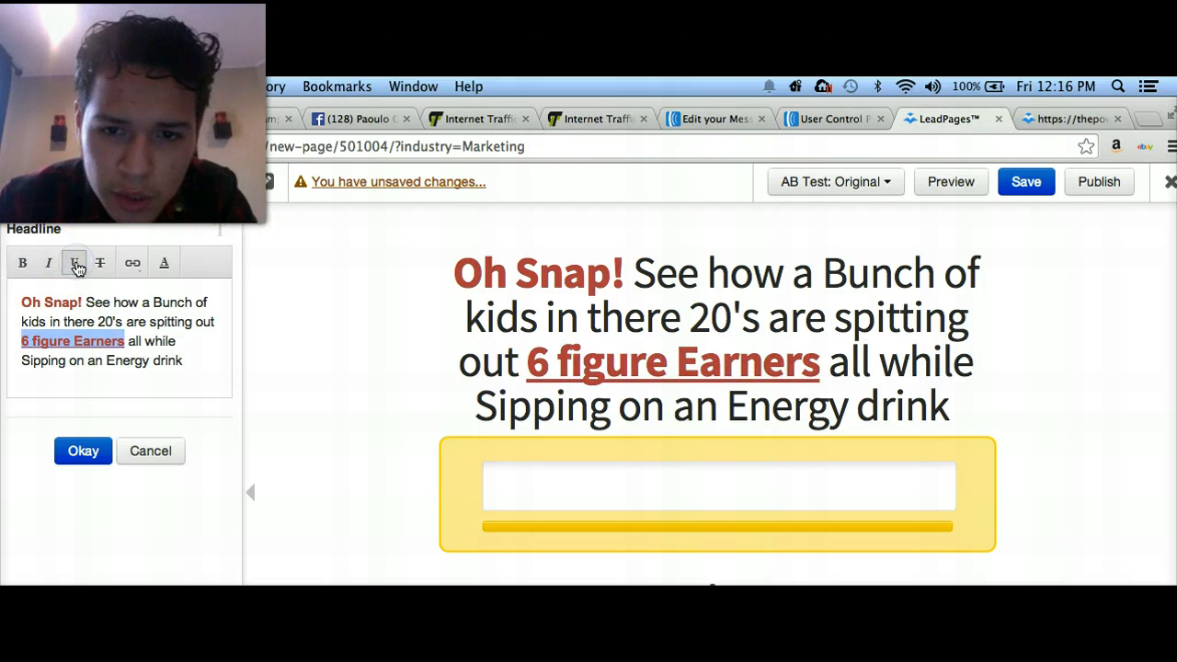
pyautogui.click(42, 265)
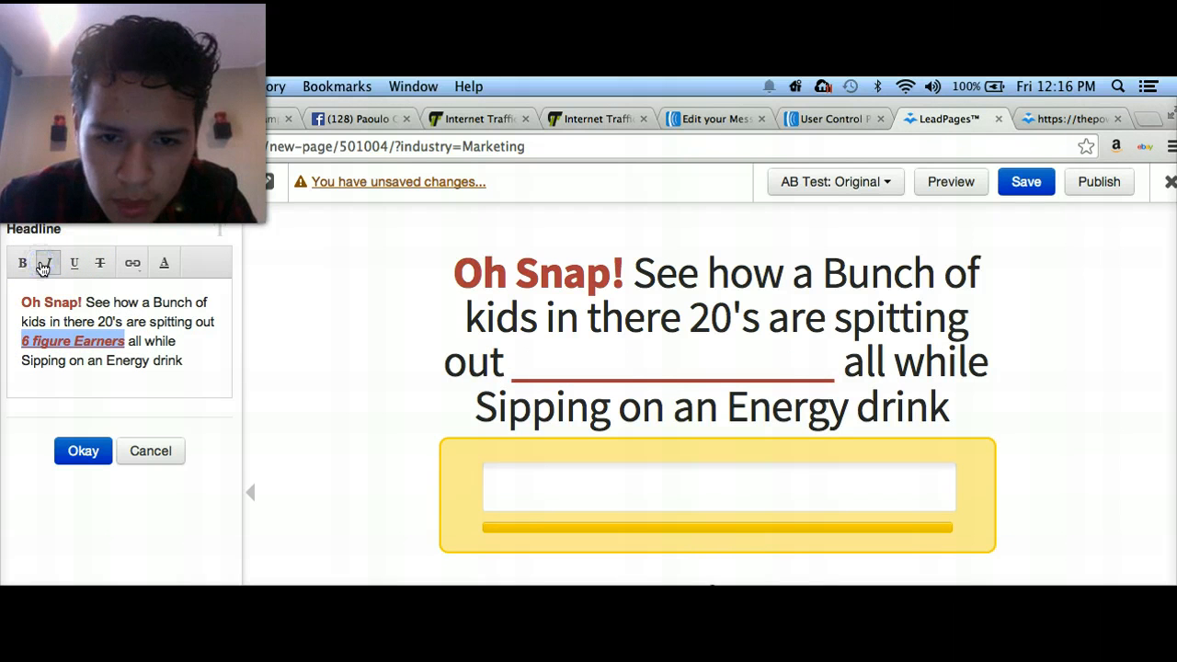
pyautogui.click(43, 265)
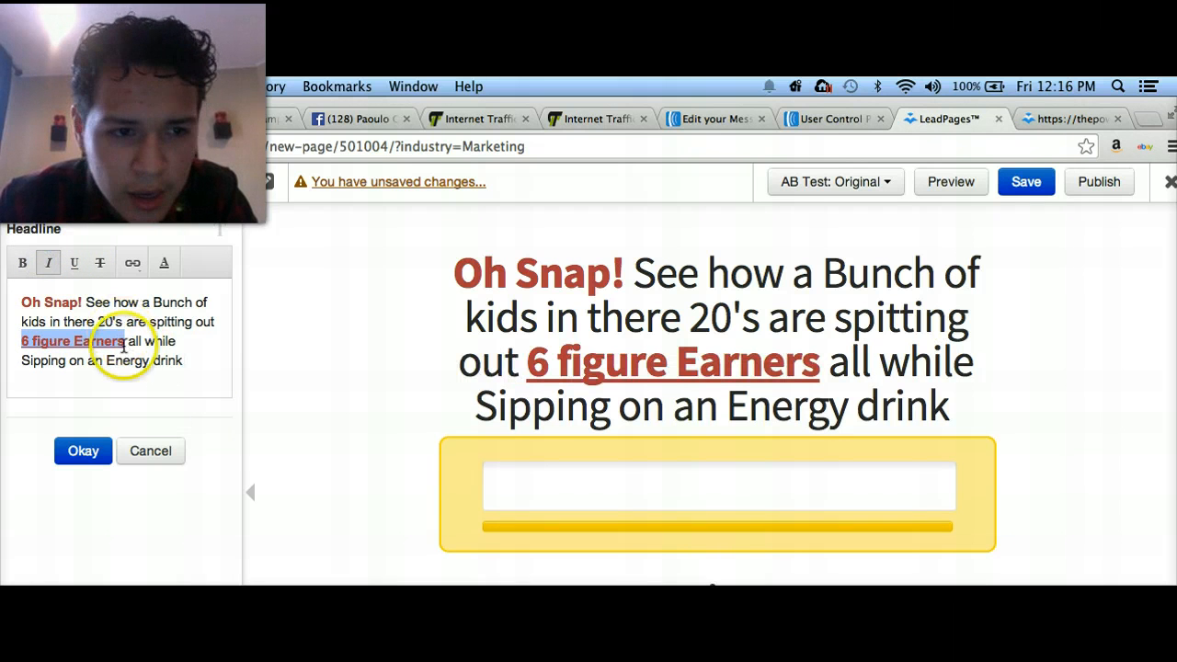
# Make "Energy drink" at the end of the headline bold
pyautogui.moveTo(109, 360); pyautogui.dragTo(188, 364)
pyautogui.click(25, 264)
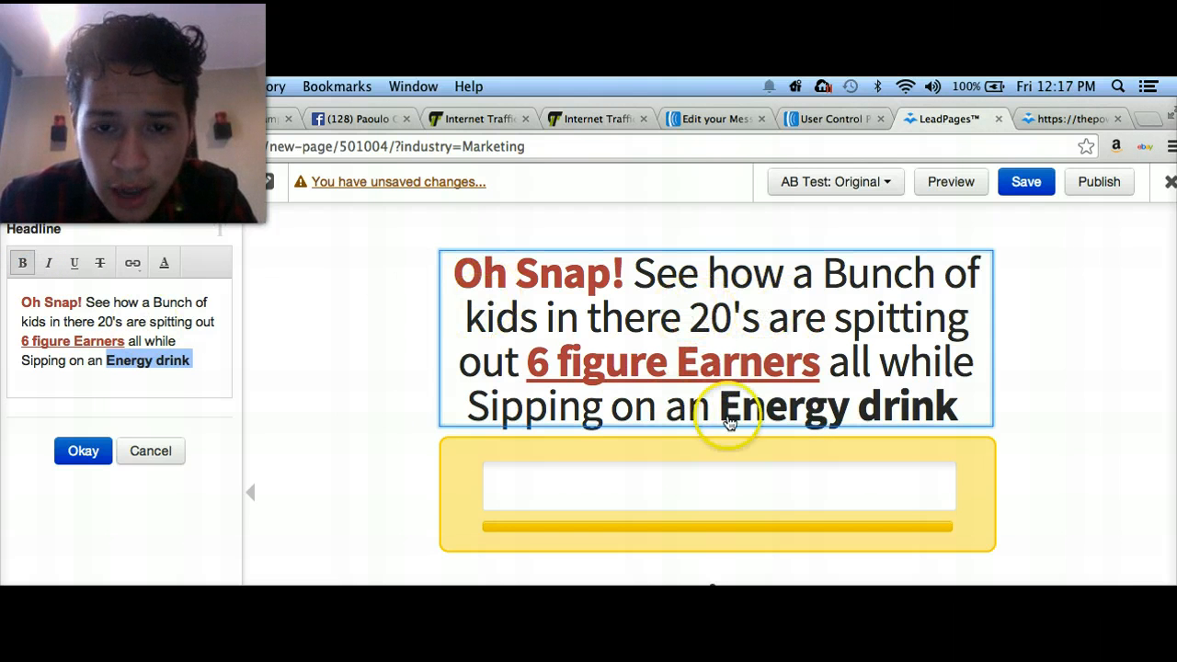
# Begin the pre-headline above the headline with the text "See how this"
pyautogui.click(396, 252)
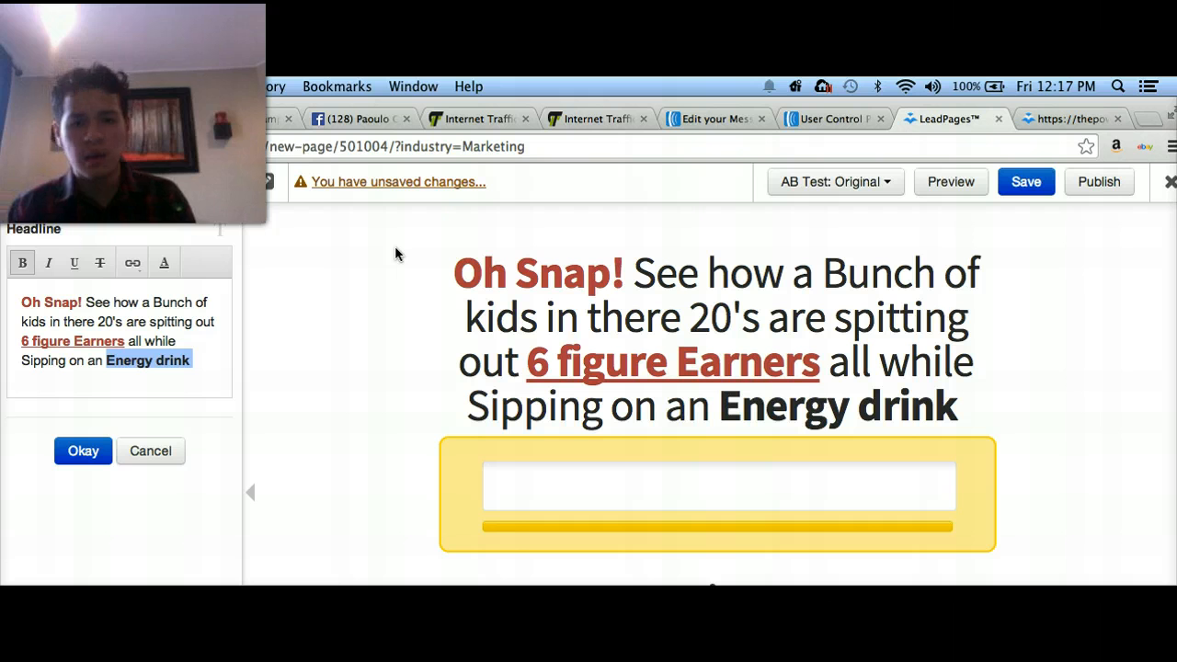
pyautogui.click(596, 243)
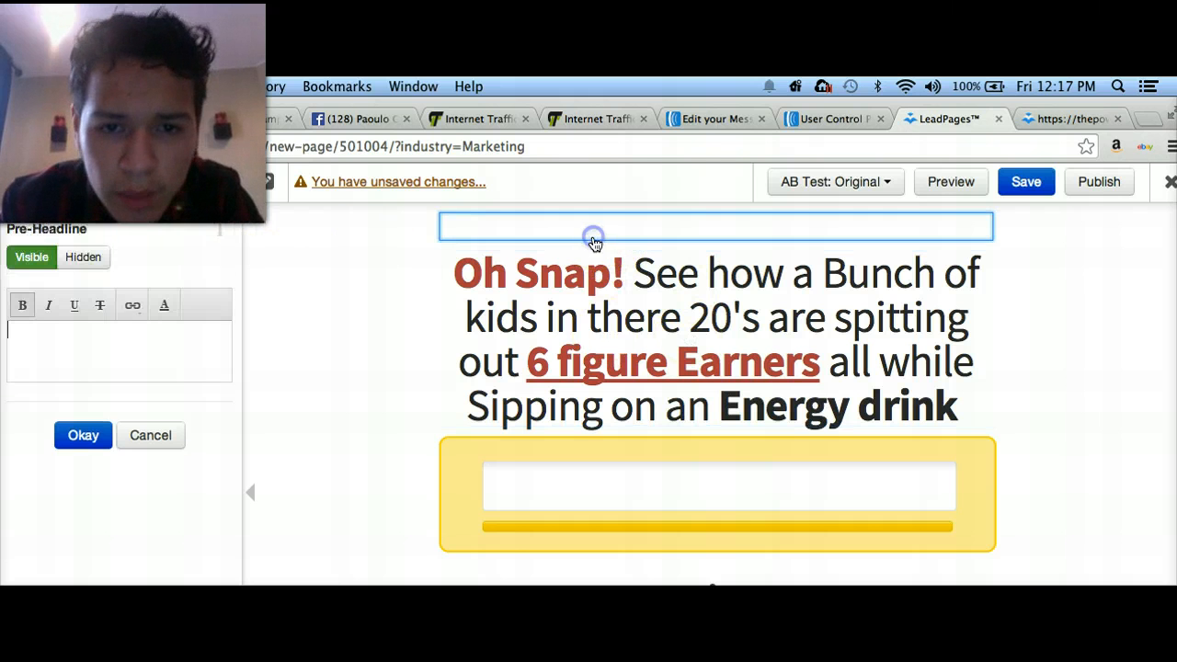
pyautogui.click(39, 340)
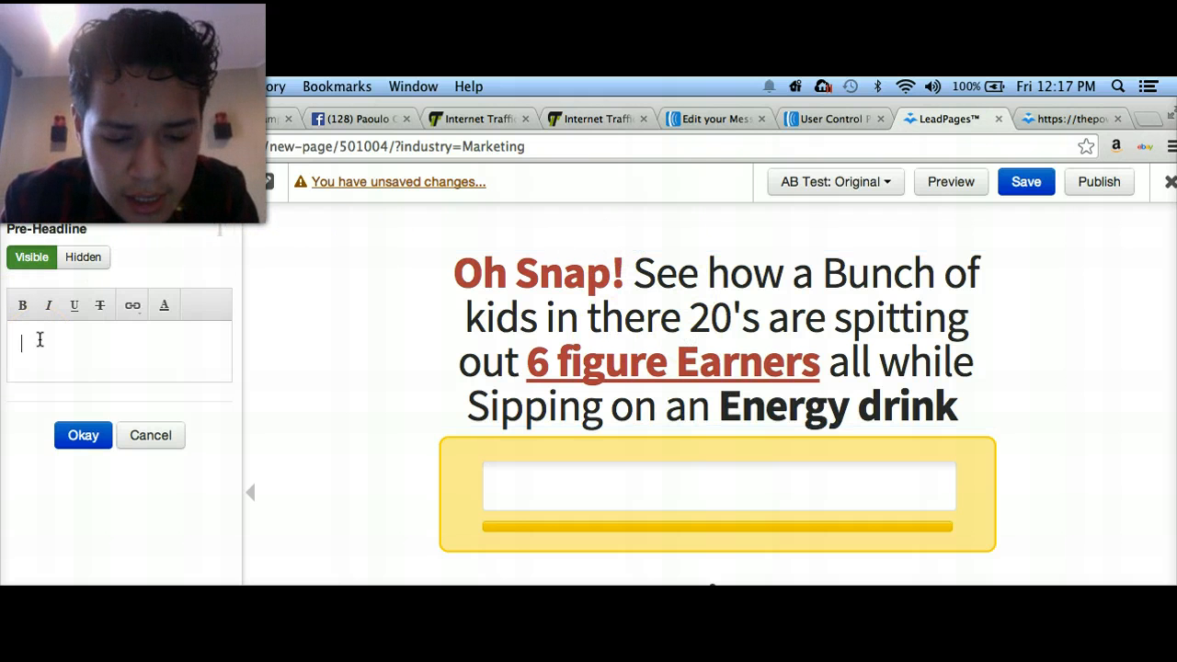
pyautogui.write('See how')
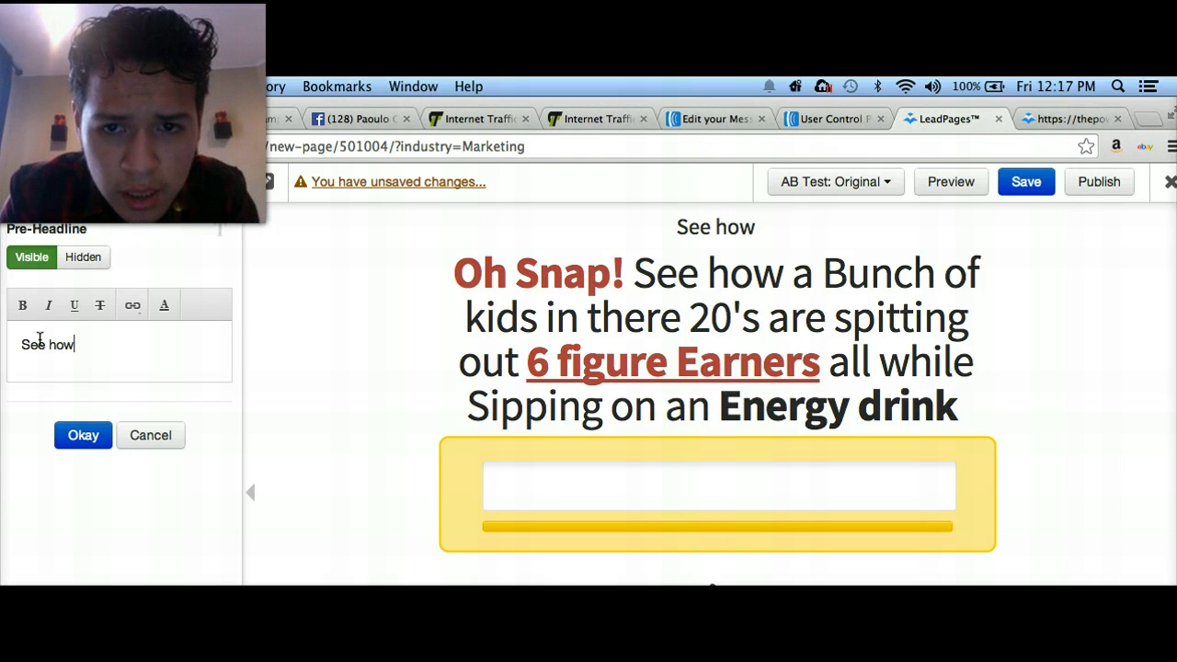
pyautogui.write(' this')
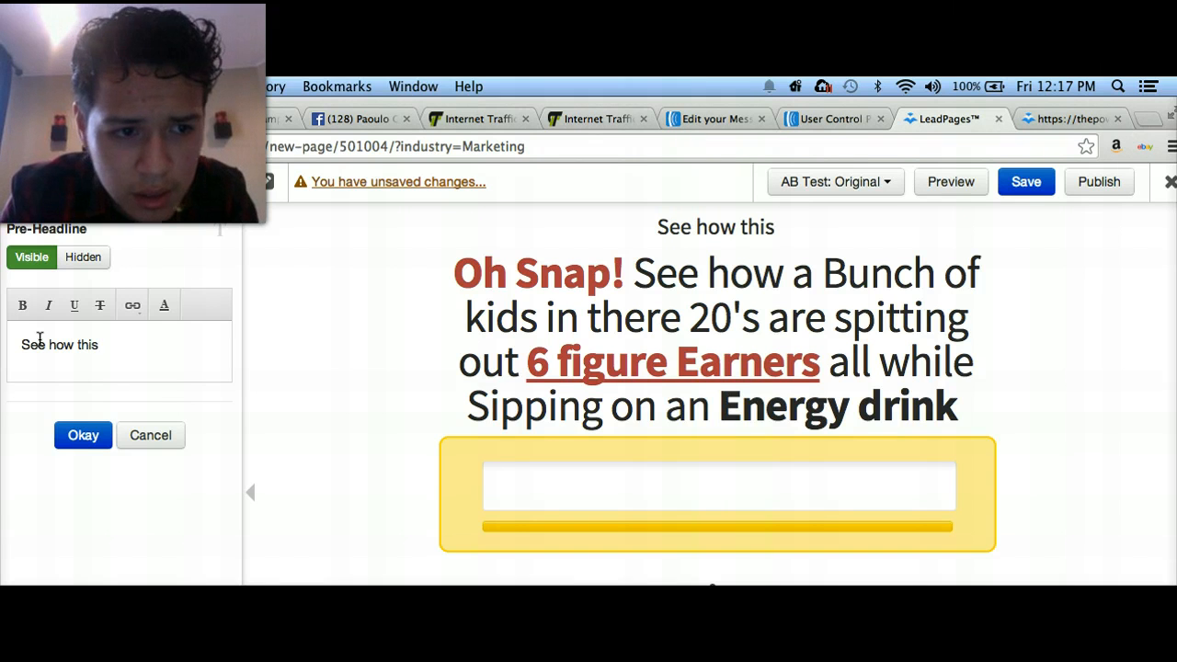
pyautogui.write(' reveals')
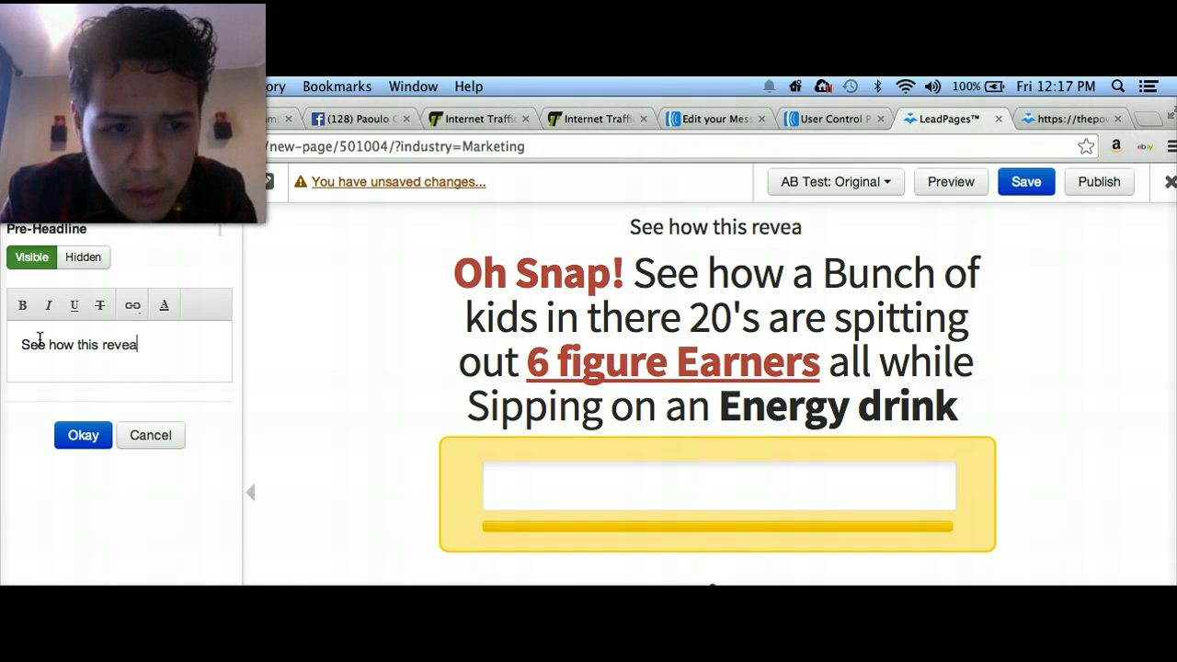
pyautogui.press('BackSpace')
pyautogui.press('BackSpace')
pyautogui.press('BackSpace')
pyautogui.press('BackSpace')
pyautogui.press('BackSpace')
pyautogui.press('BackSpace')
pyautogui.press('BackSpace')
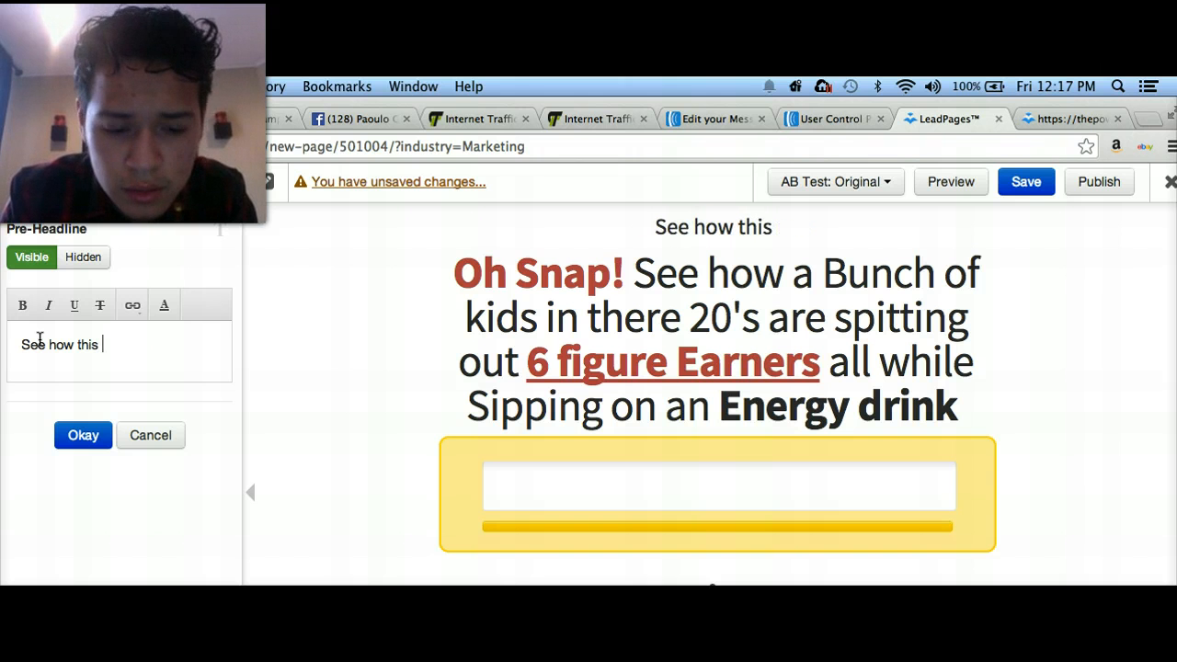
pyautogui.write('Reveals')
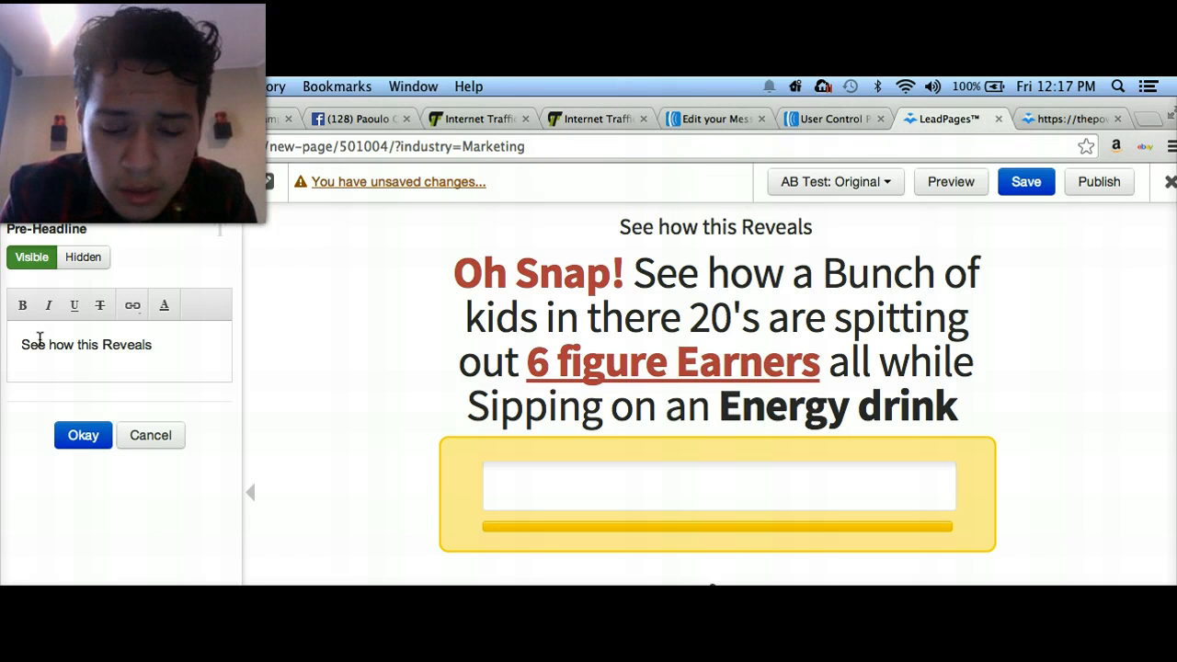
pyautogui.write(' the')
pyautogui.press('BackSpace')
pyautogui.press('BackSpace')
pyautogui.press('BackSpace')
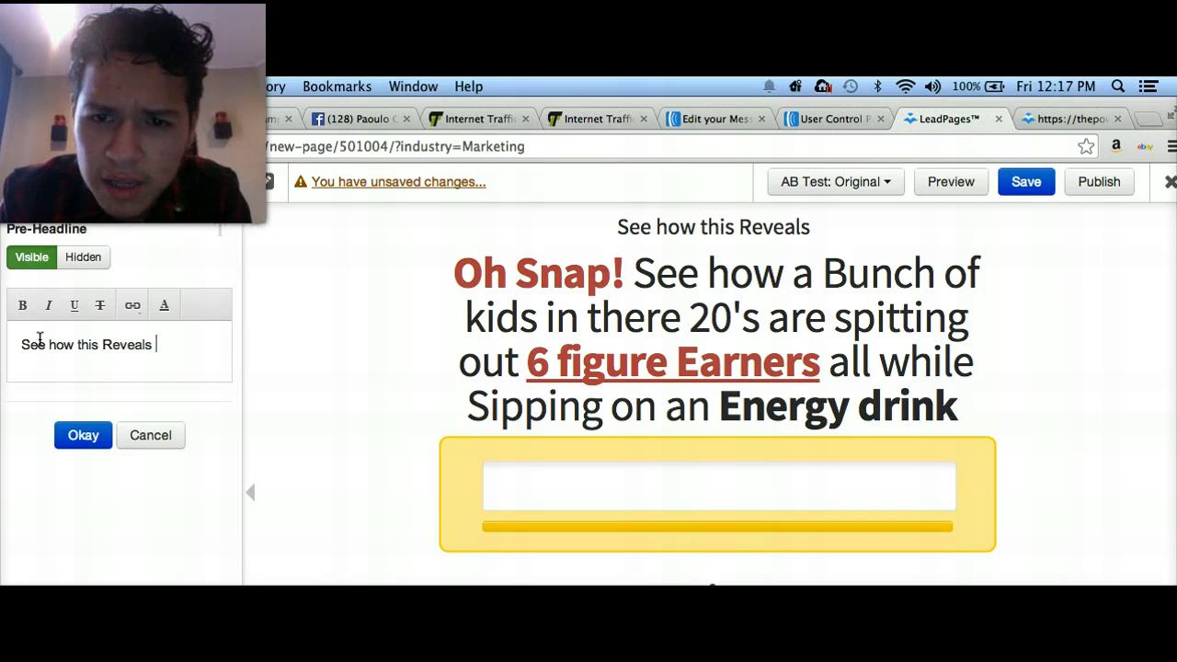
pyautogui.press('BackSpace')
pyautogui.press('BackSpace')
pyautogui.press('BackSpace')
pyautogui.press('BackSpace')
pyautogui.press('BackSpace')
pyautogui.press('BackSpace')
pyautogui.press('BackSpace')
pyautogui.press('BackSpace')
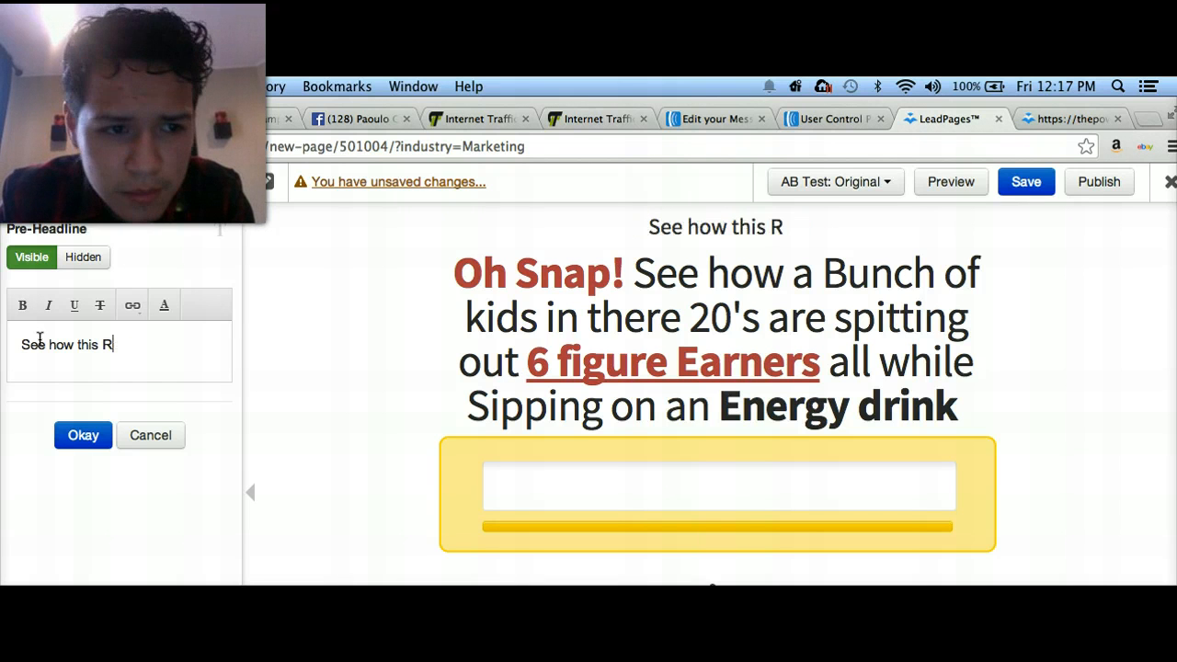
# Complete the pre-headline with "simple Energy Drink is changing lives....." and apply it
pyautogui.write('simple')
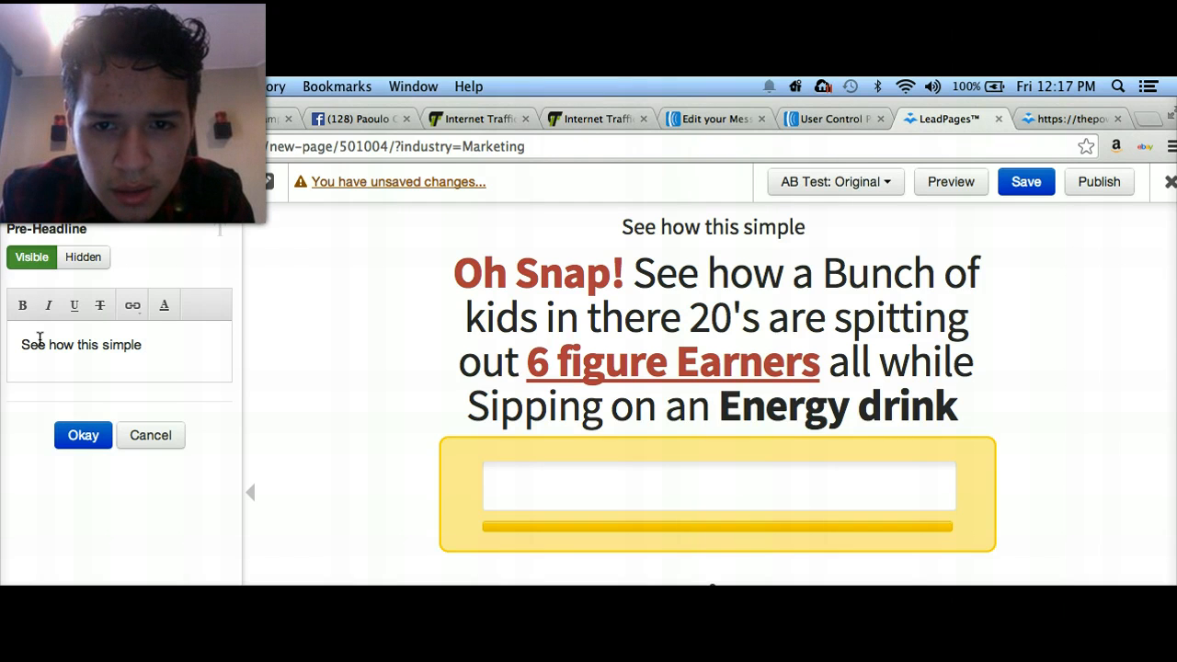
pyautogui.write('En')
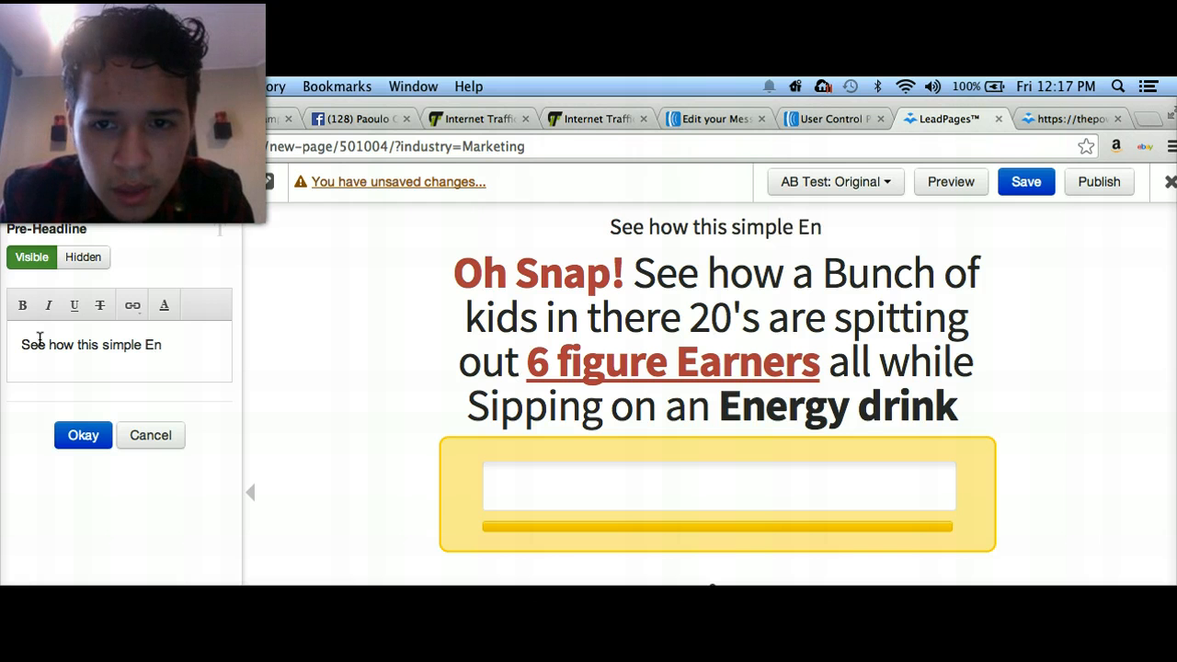
pyautogui.write('ergy')
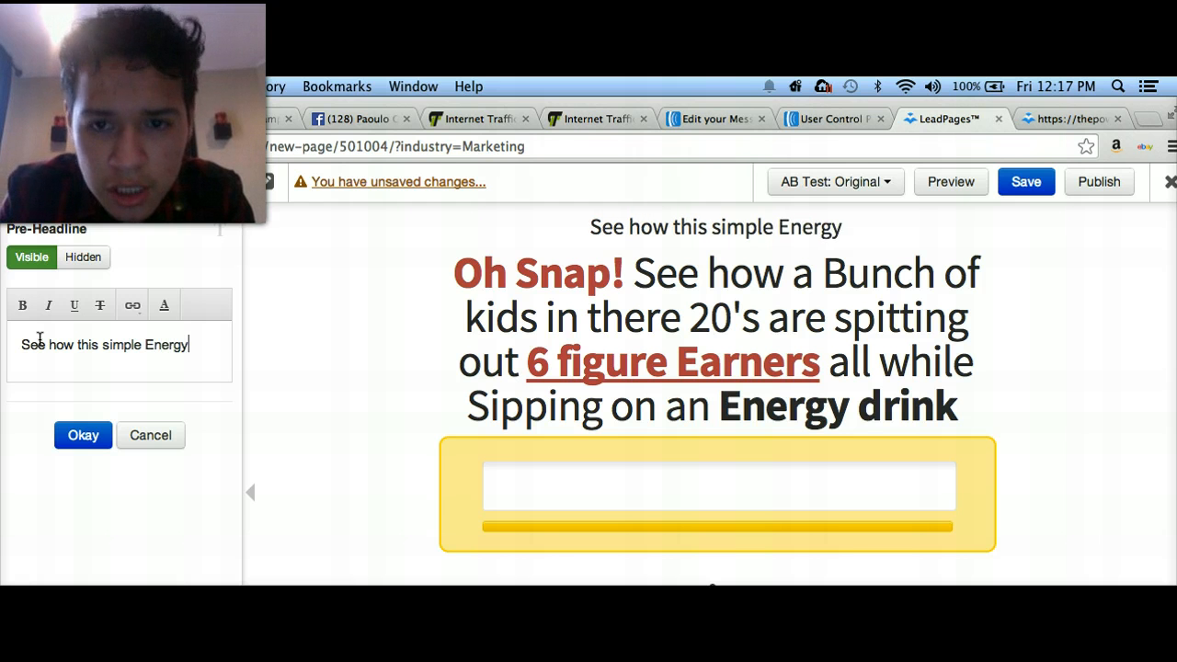
pyautogui.write(' Drink')
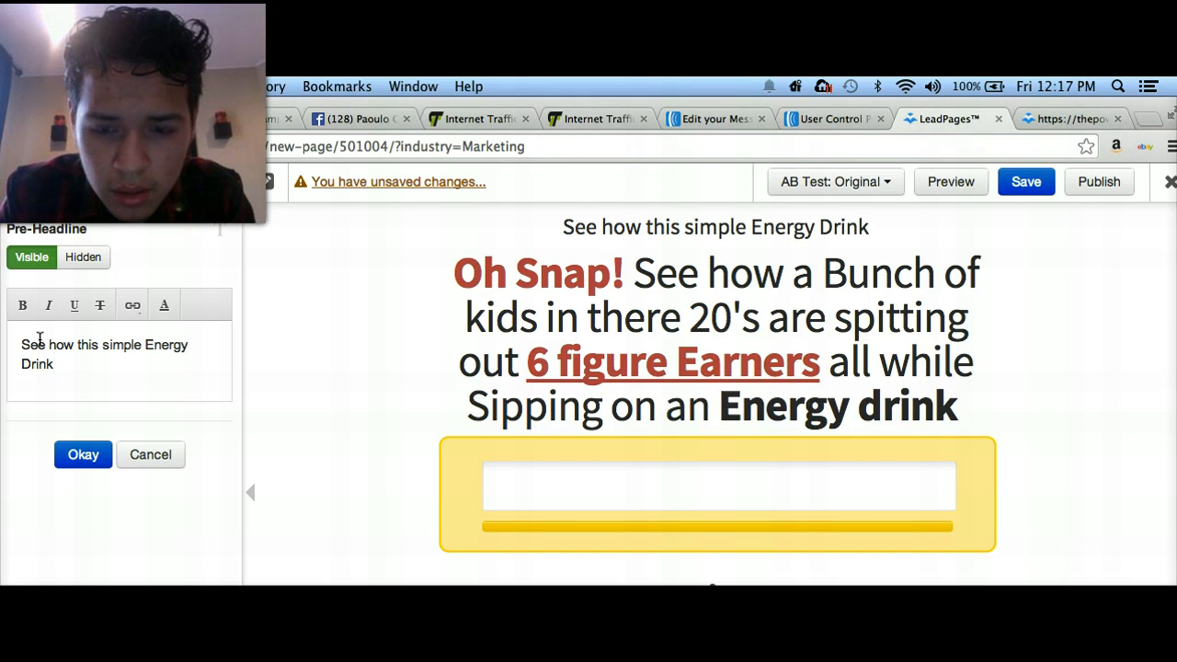
pyautogui.write('is c')
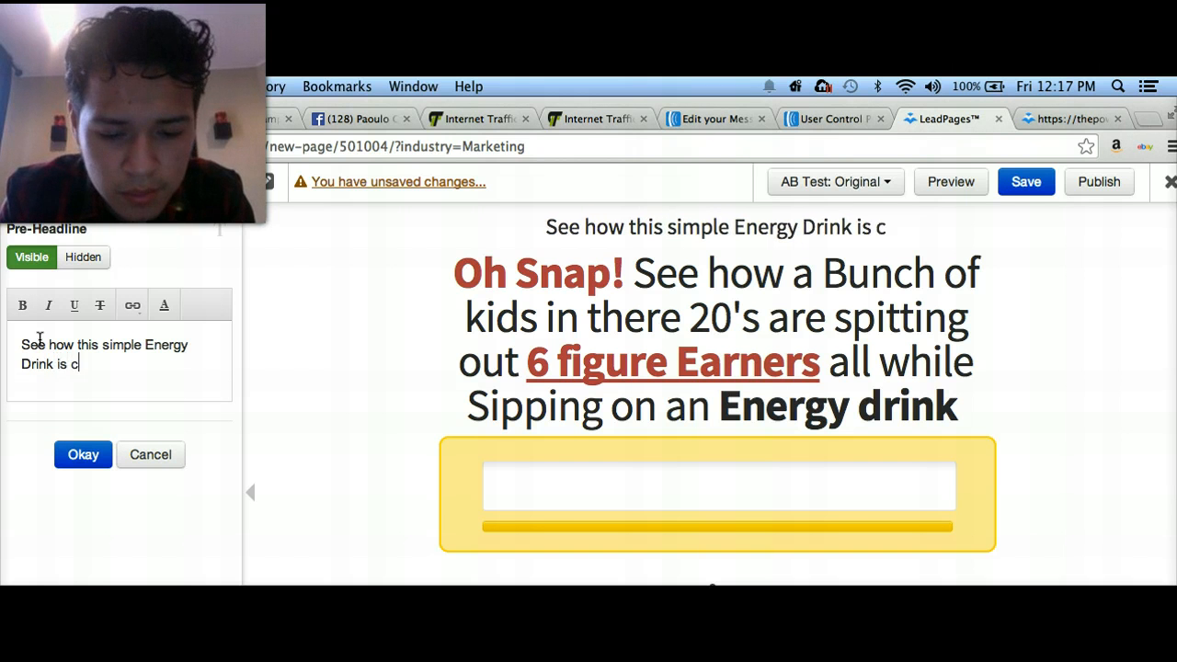
pyautogui.write('hanging lives')
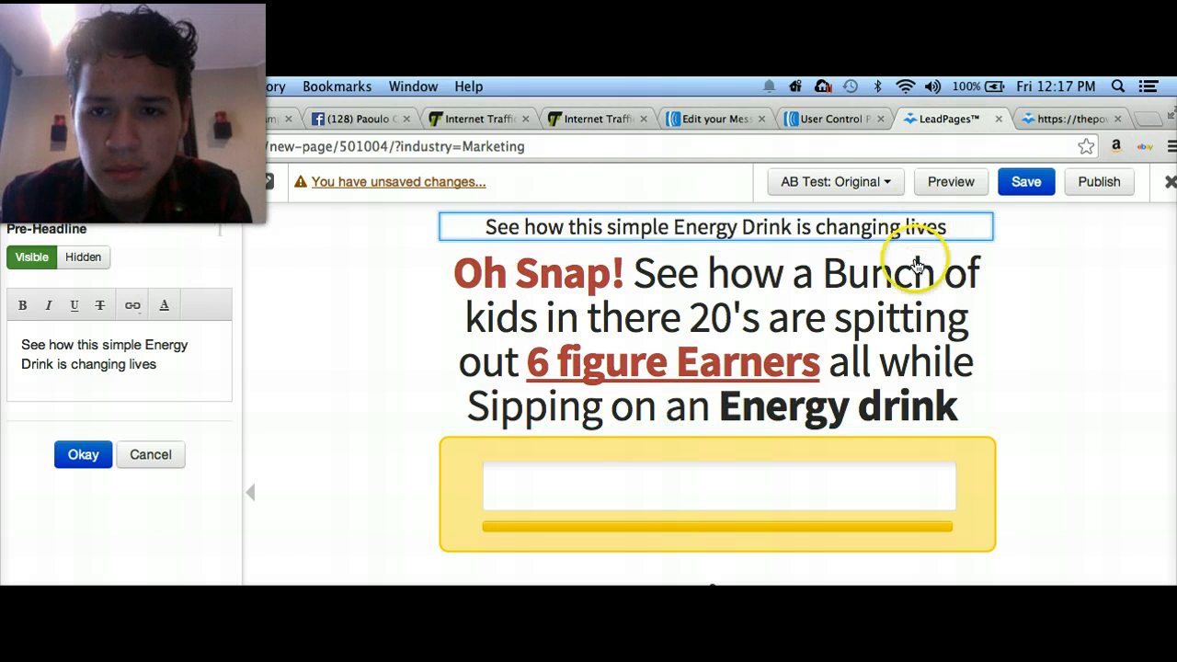
pyautogui.write('.....')
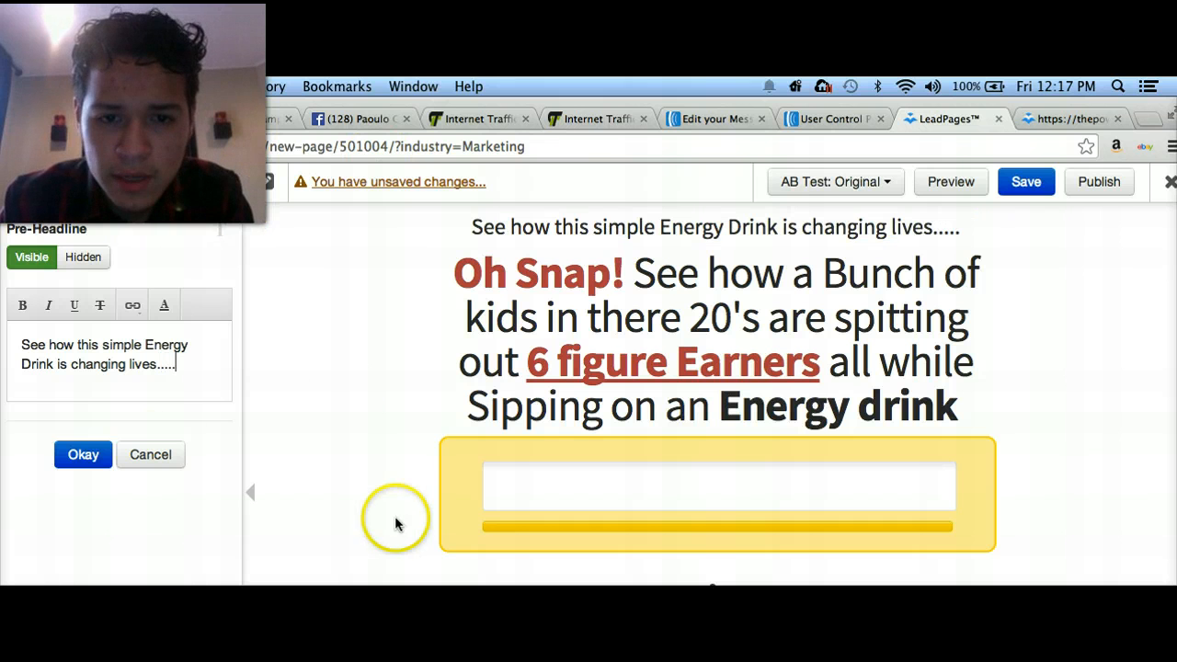
pyautogui.click(87, 454)
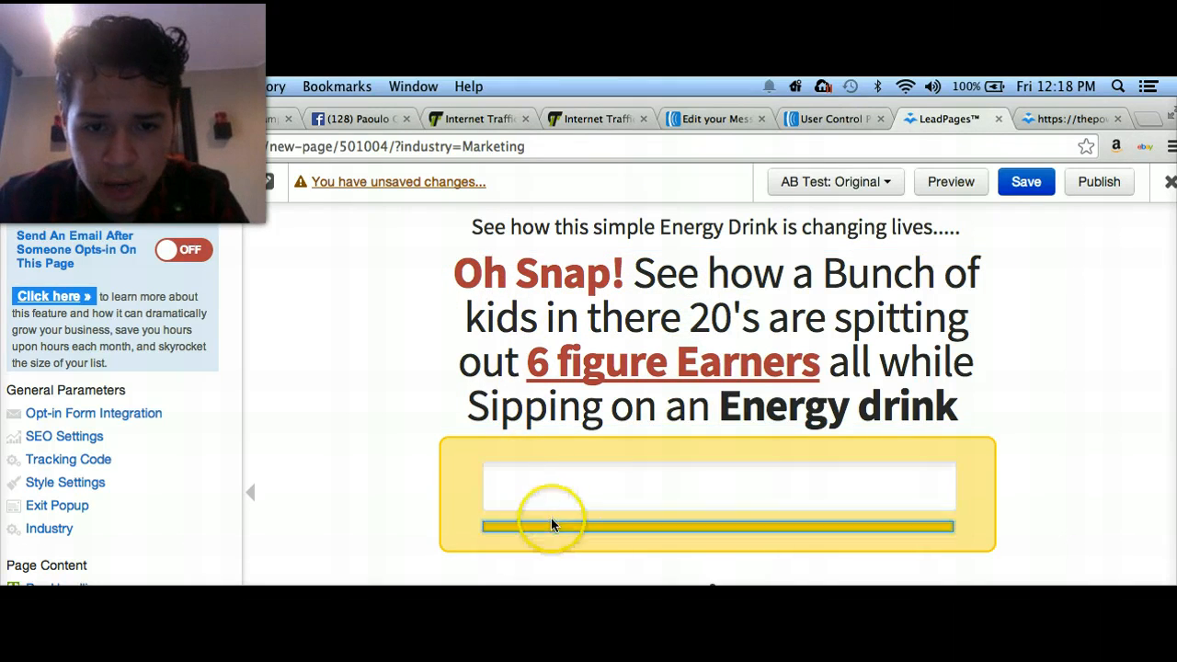
# Set the opt-in email field's placeholder to "Enter Your Best Email Address Here" and apply it
pyautogui.click(579, 499)
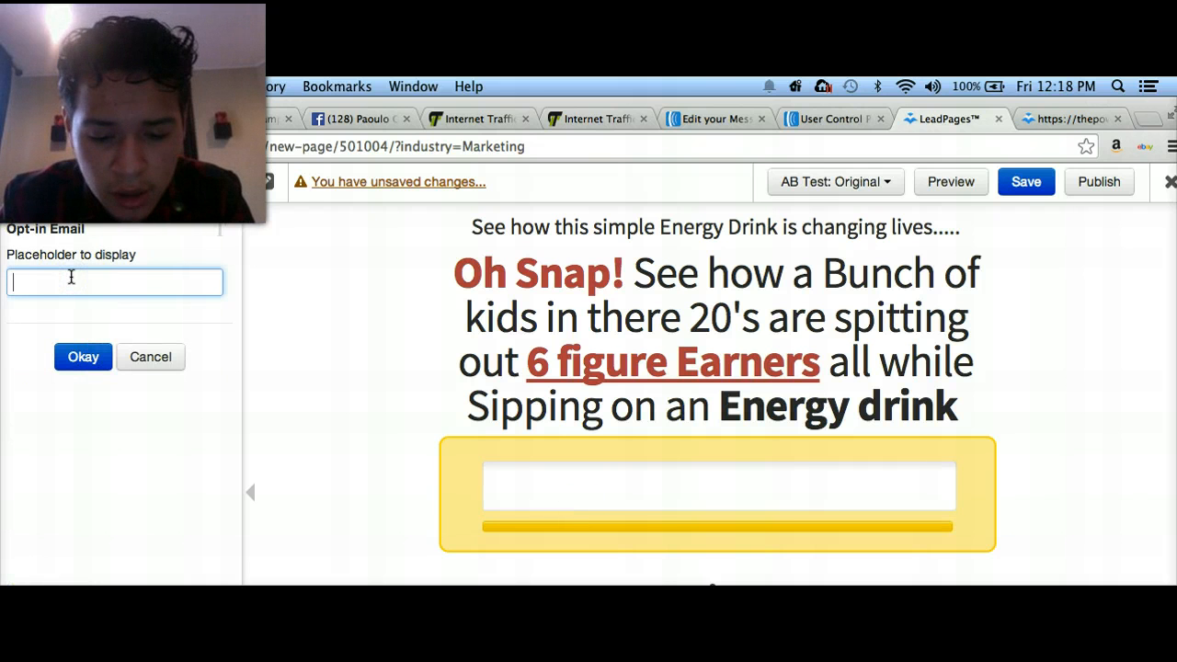
pyautogui.write('Enter Y')
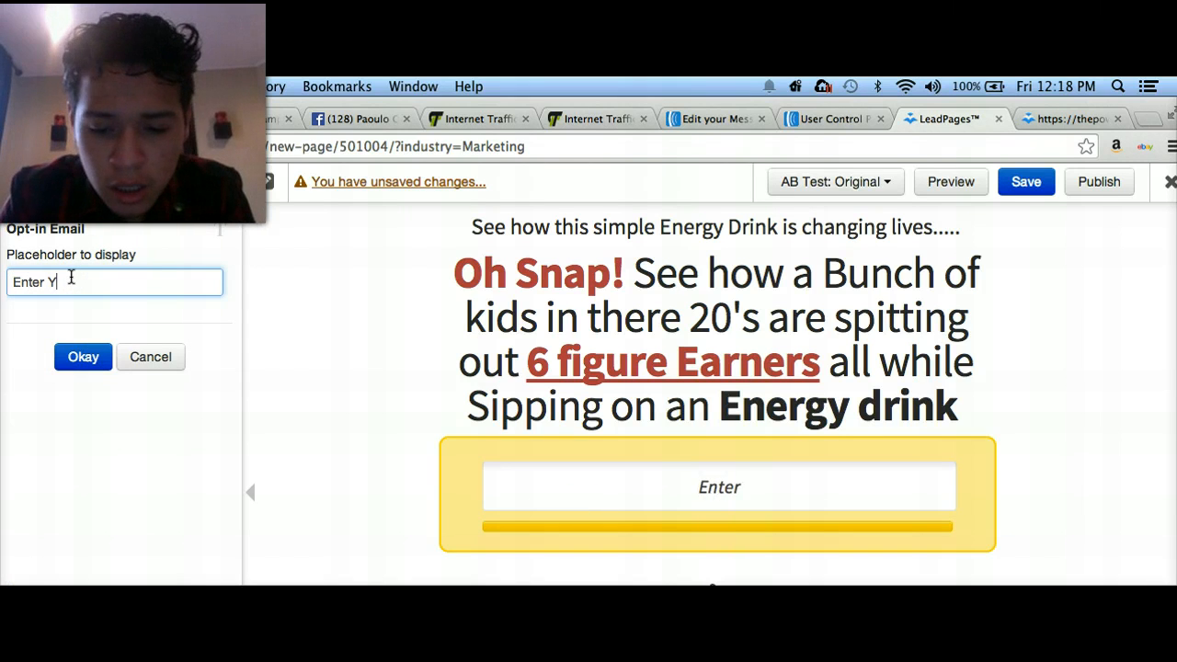
pyautogui.write('our Best Emai')
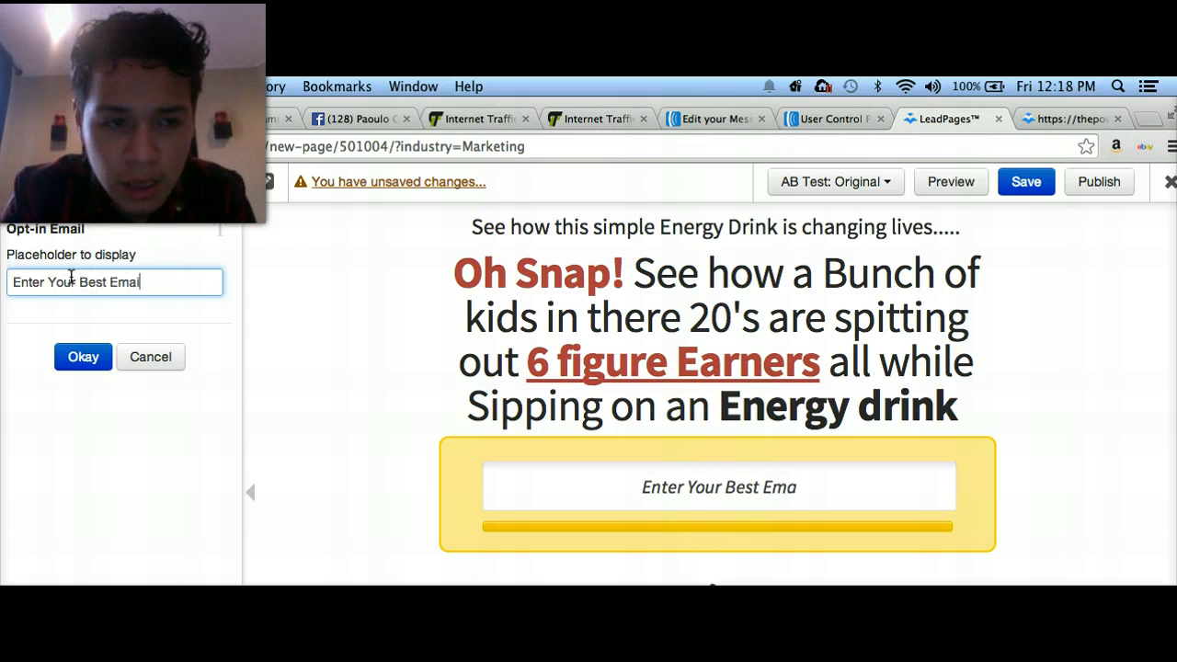
pyautogui.write('l Address ')
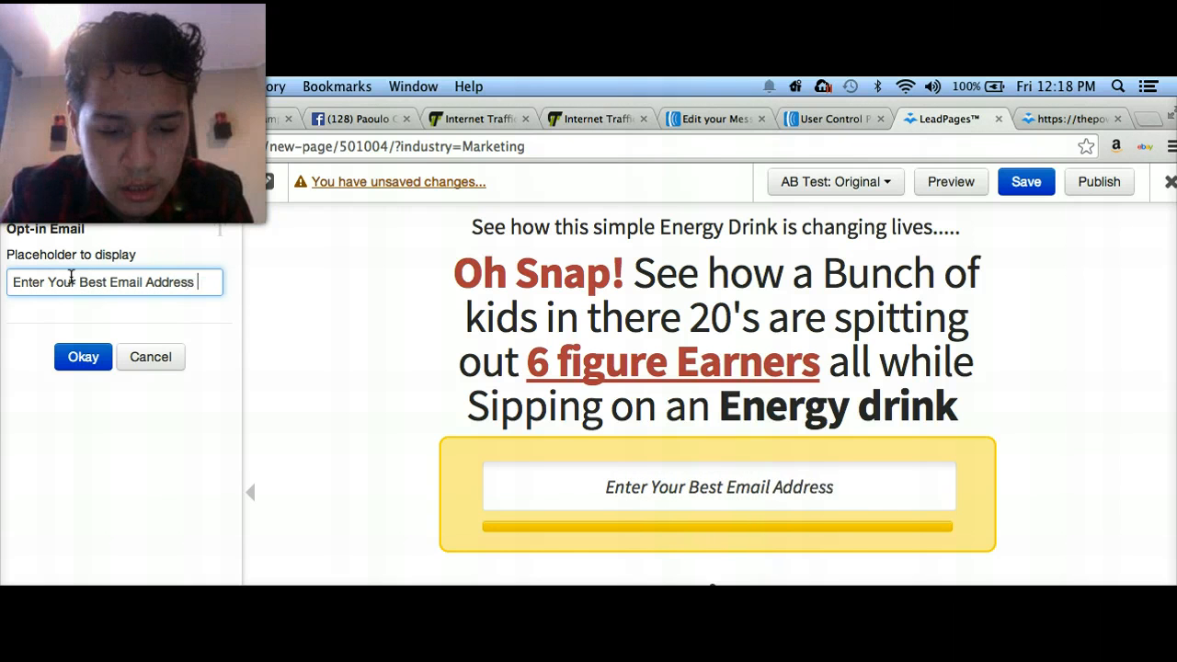
pyautogui.write('here')
pyautogui.press('BackSpace')
pyautogui.press('BackSpace')
pyautogui.press('BackSpace')
pyautogui.press('BackSpace')
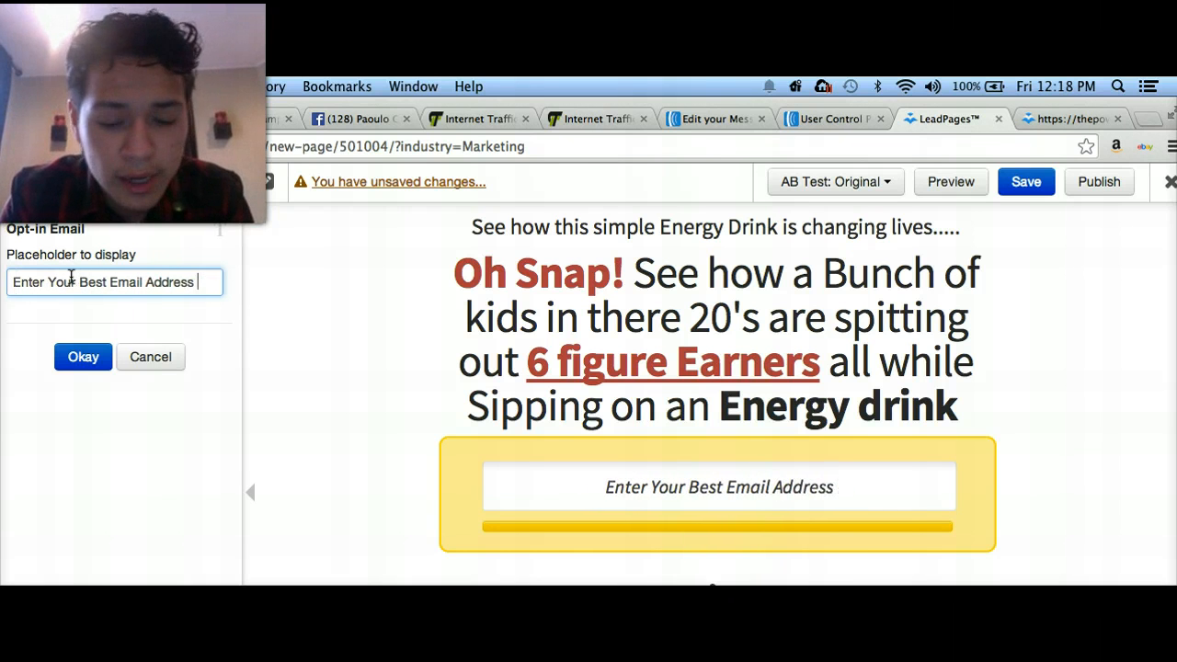
pyautogui.write('Here')
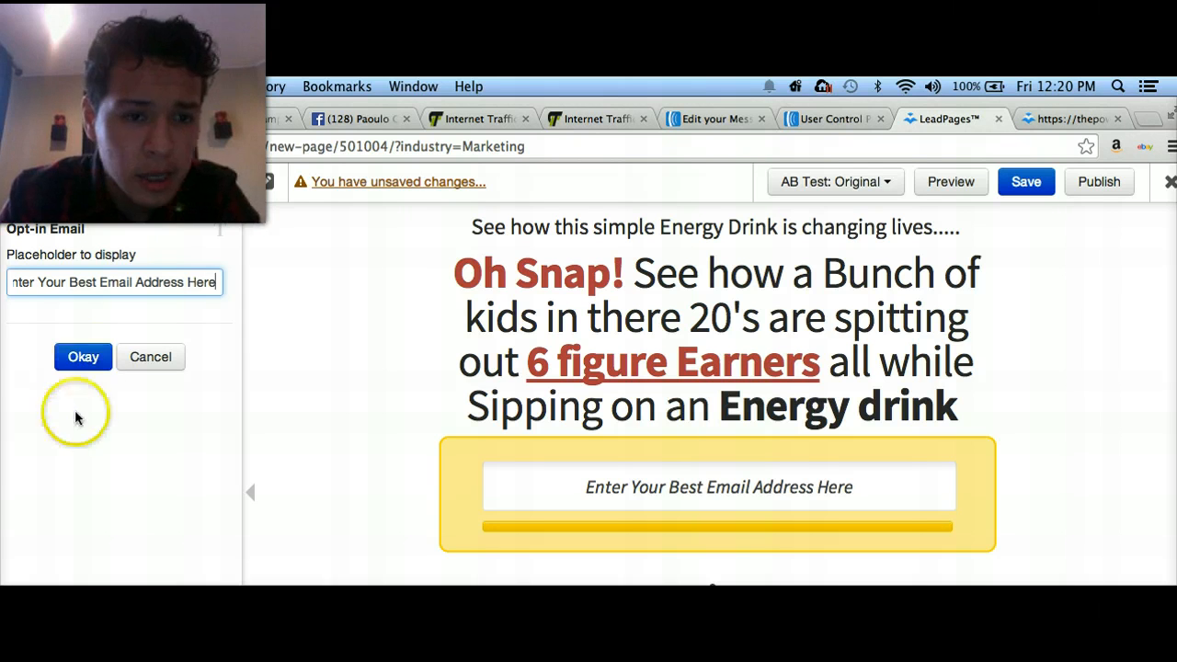
pyautogui.click(92, 355)
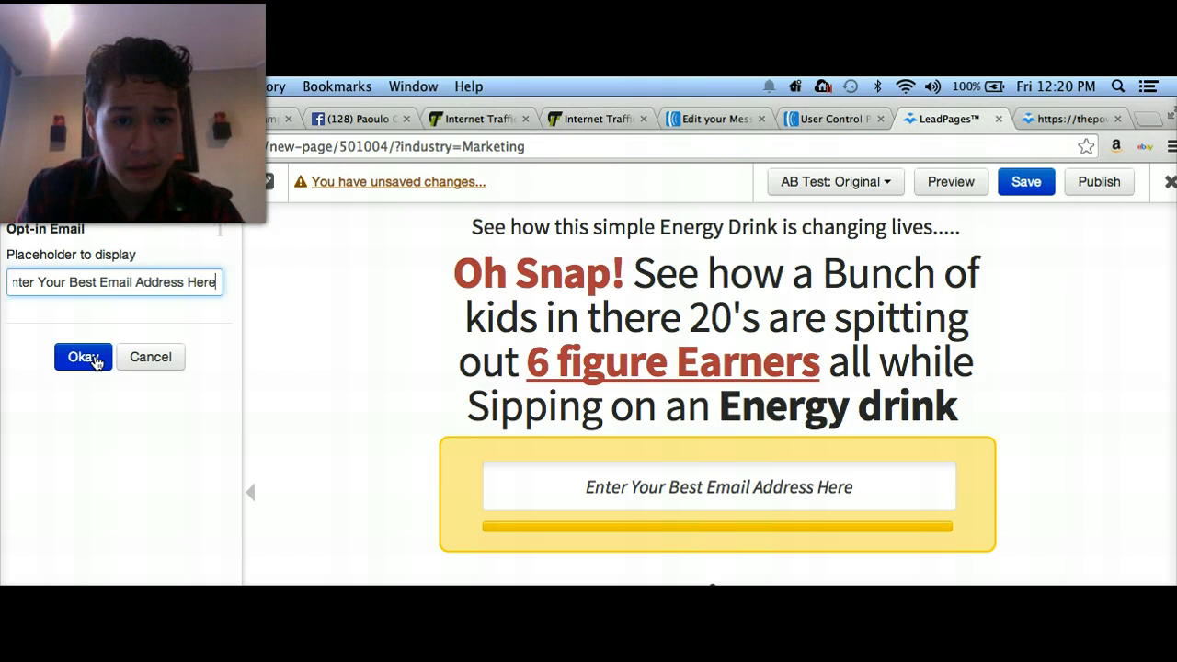
pyautogui.click(92, 358)
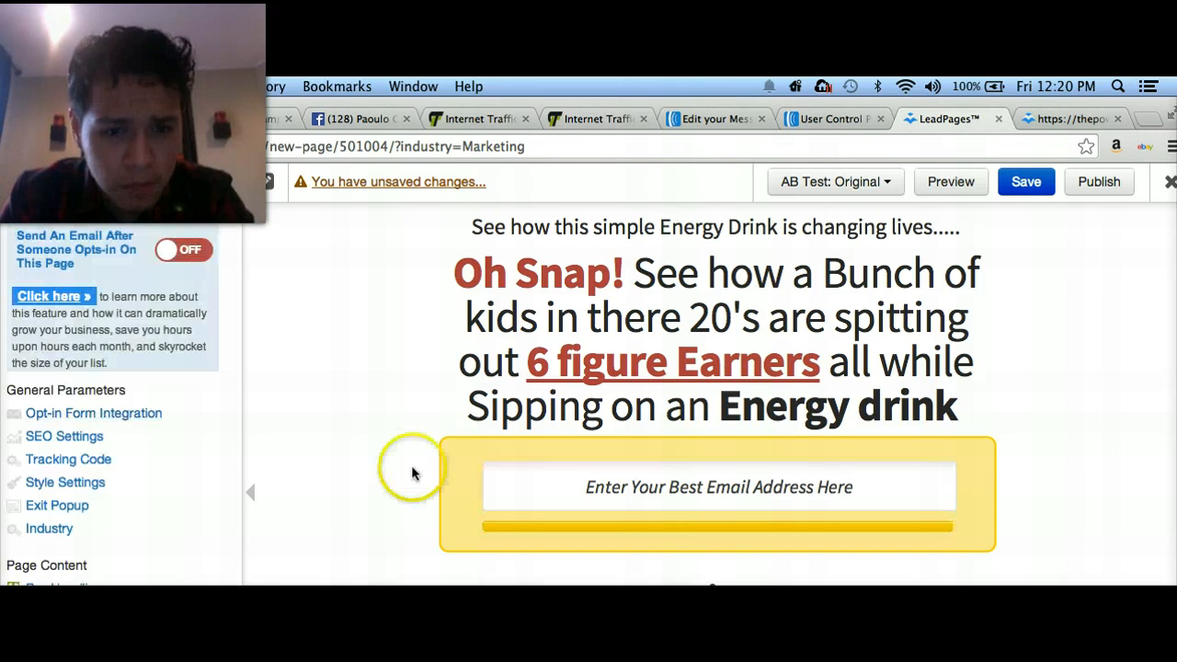
# Label the form's submit button "Send Me Info Here" and apply it
pyautogui.click(606, 549)
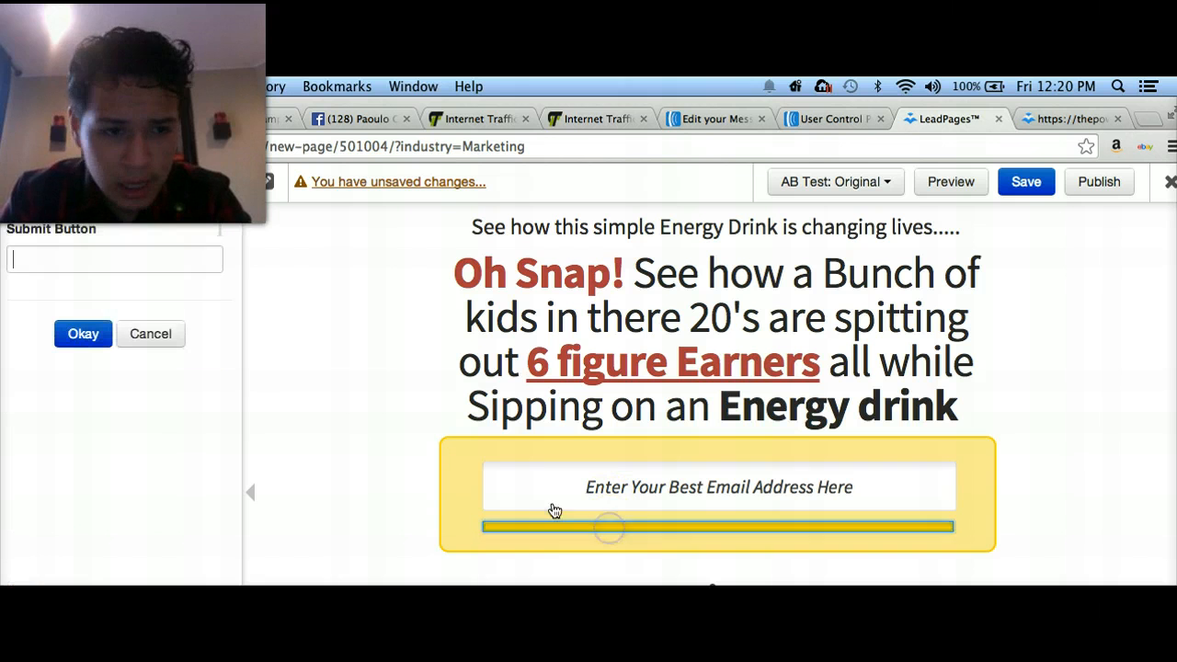
pyautogui.click(109, 267)
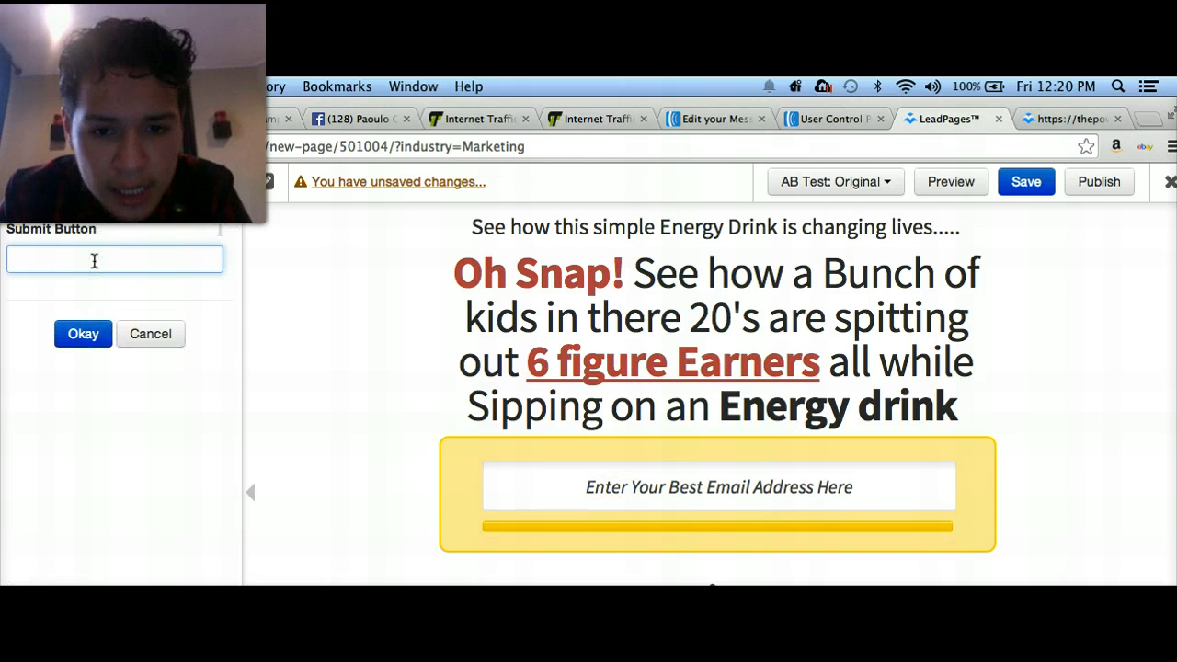
pyautogui.write('Send ')
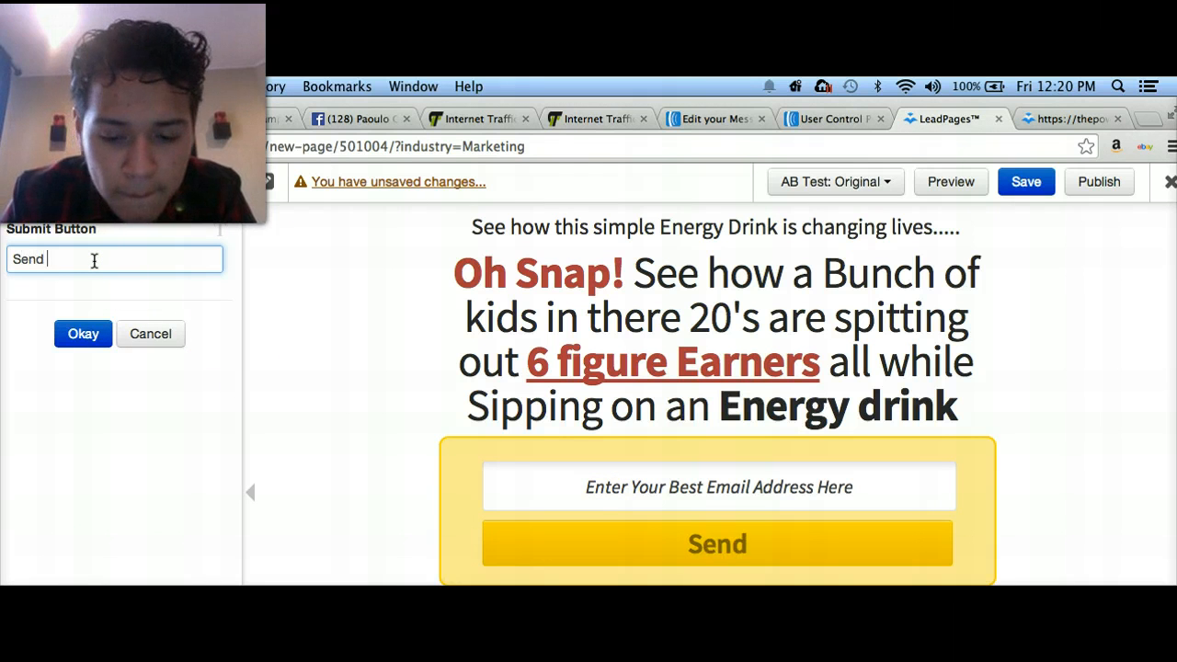
pyautogui.write('Me Info Here')
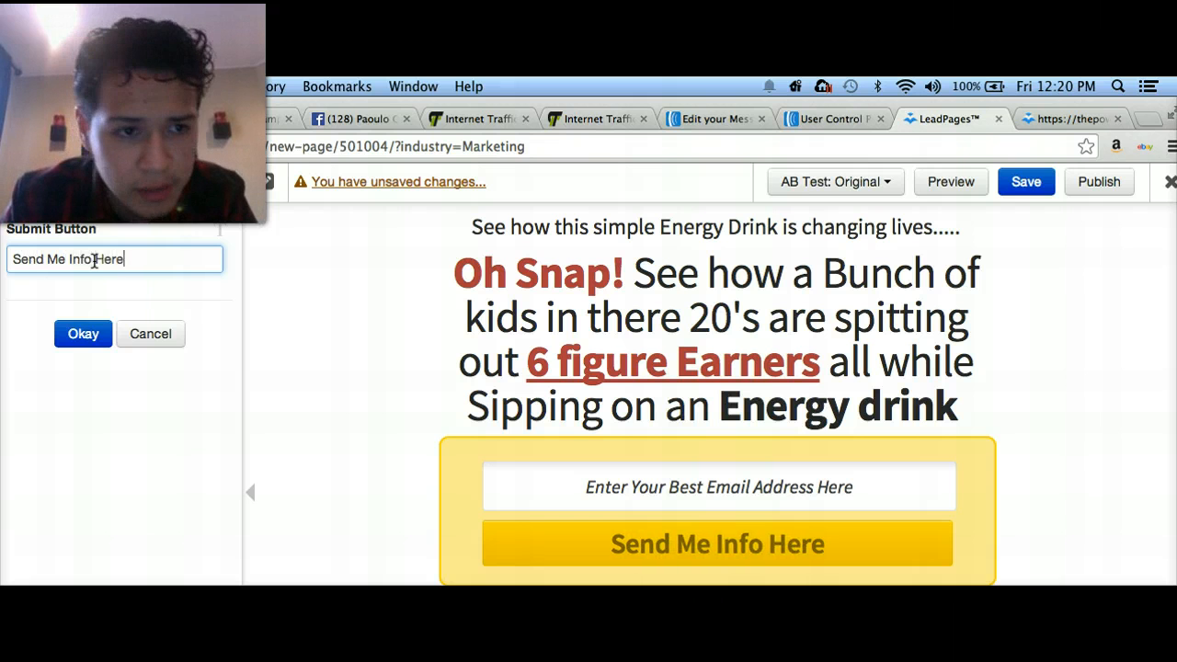
pyautogui.click(81, 335)
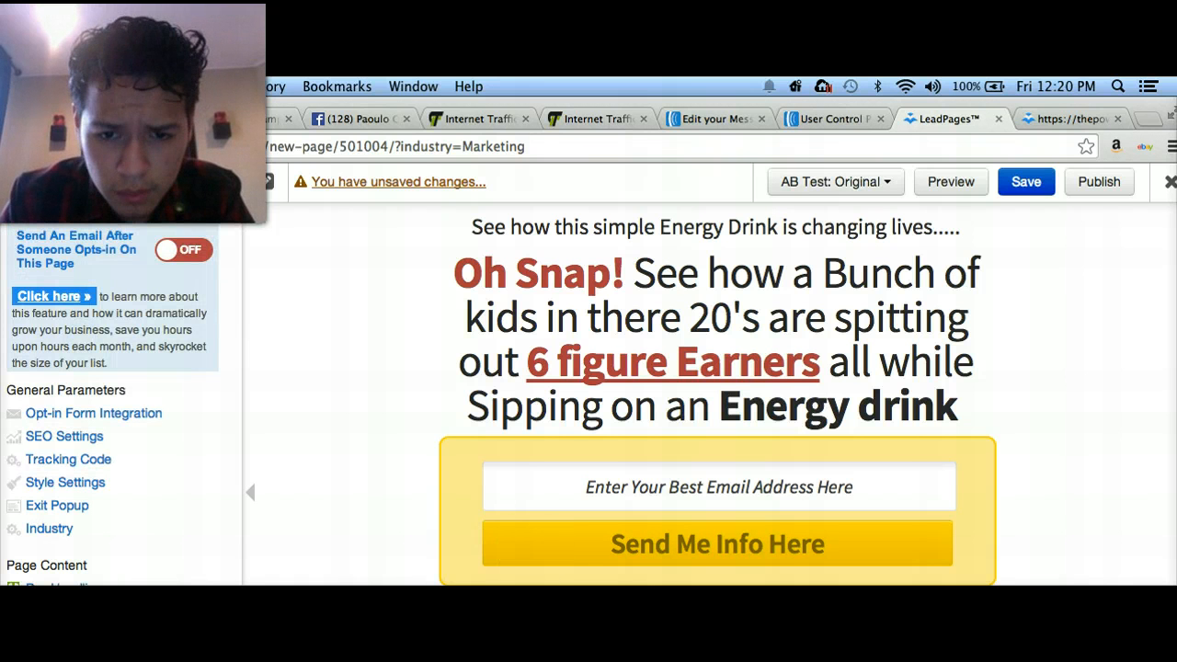
pyautogui.click(411, 515)
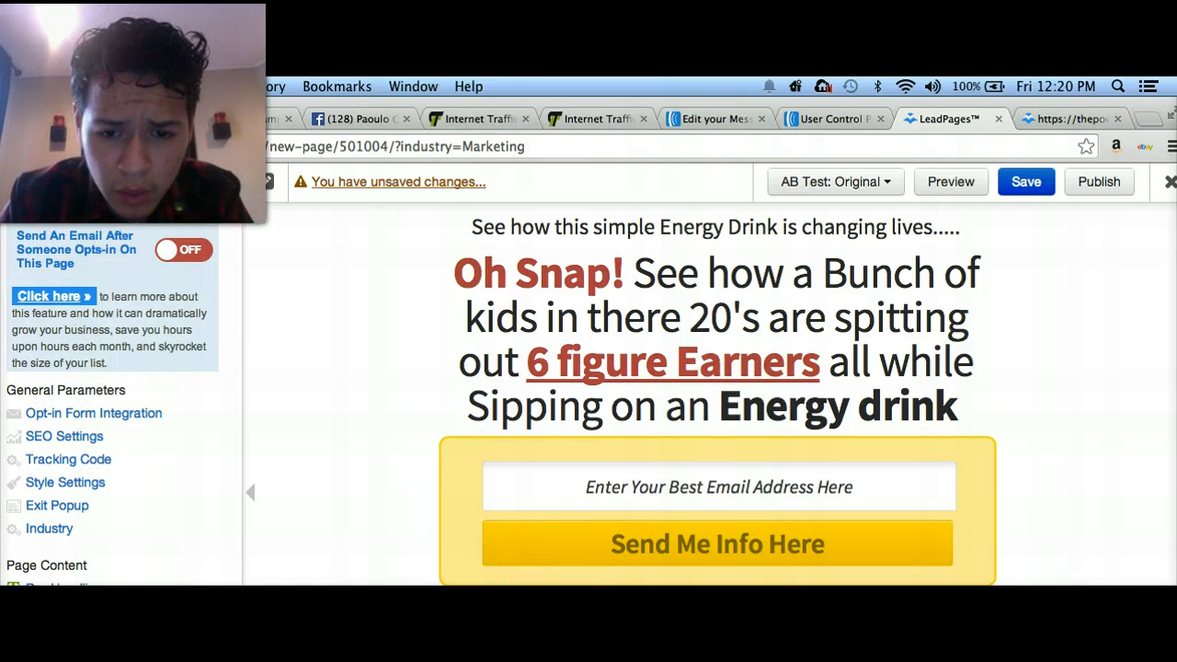
pyautogui.click(411, 513)
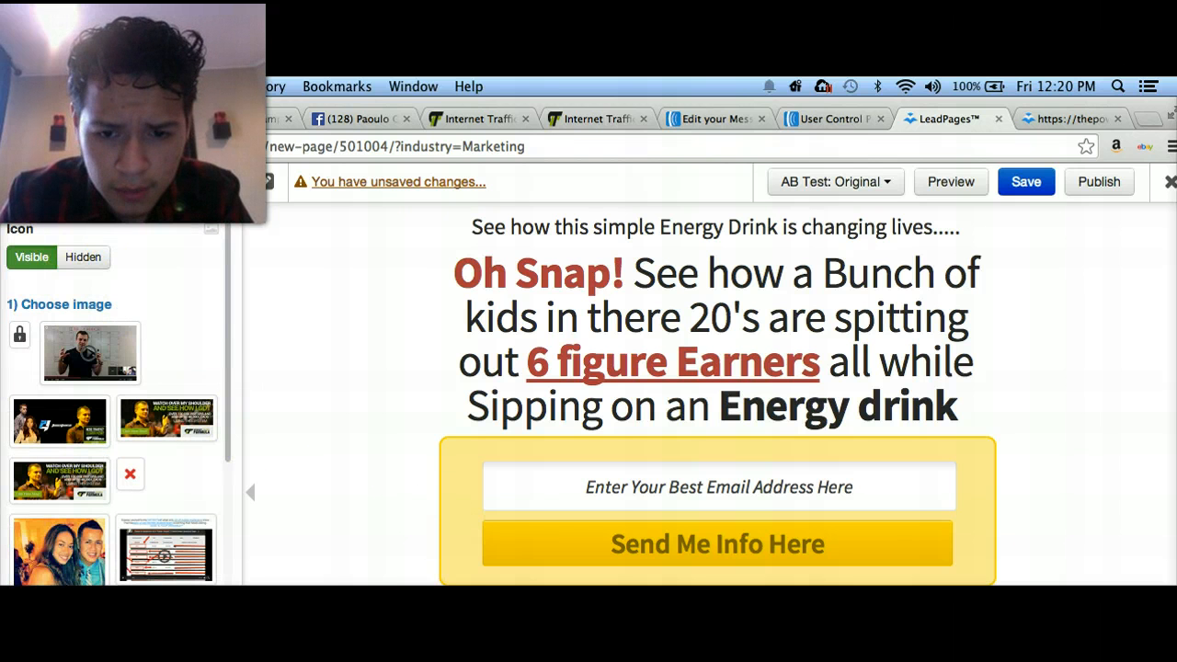
pyautogui.scroll(-15, 123, 481)
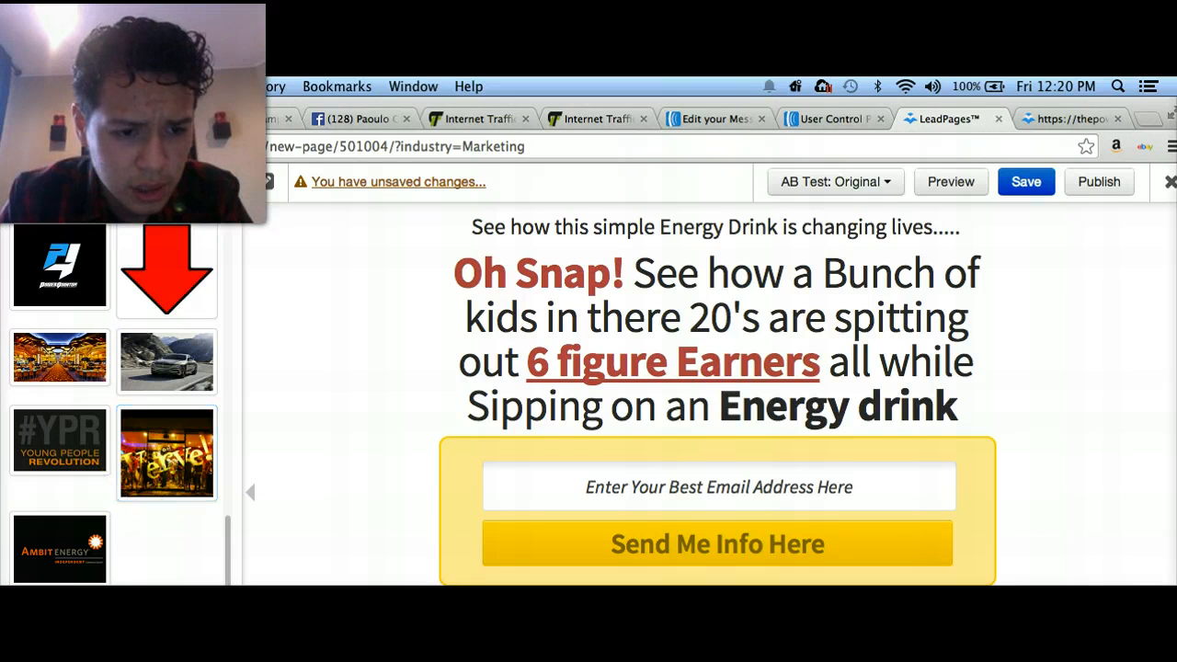
pyautogui.click(965, 534)
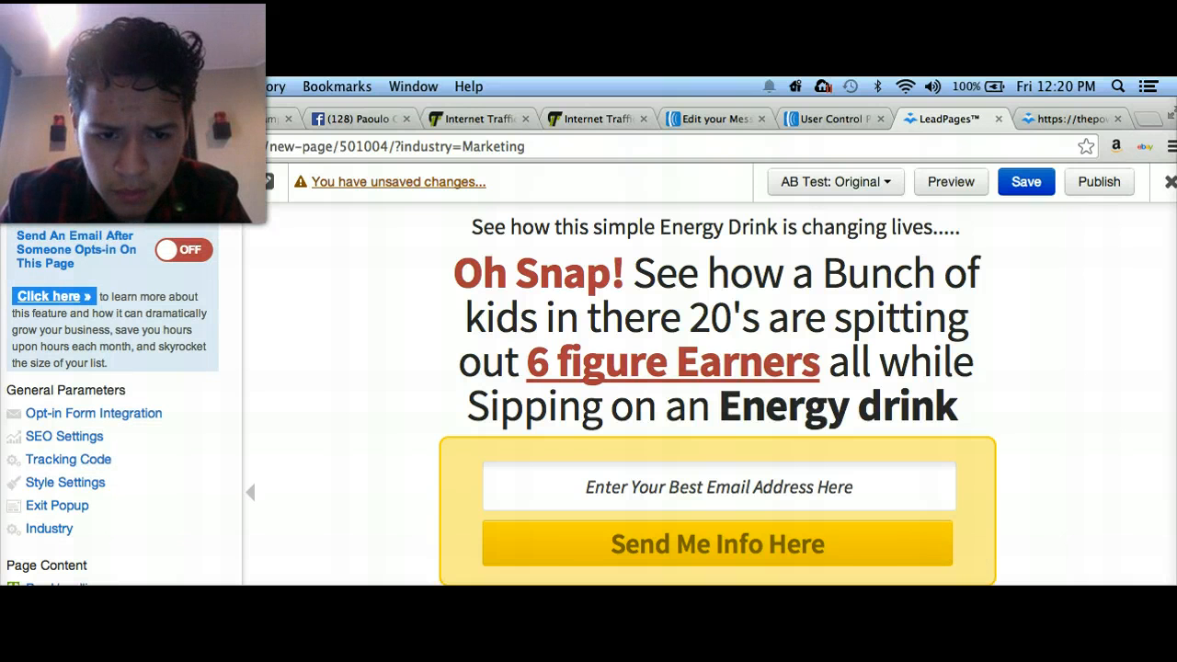
pyautogui.click(723, 537)
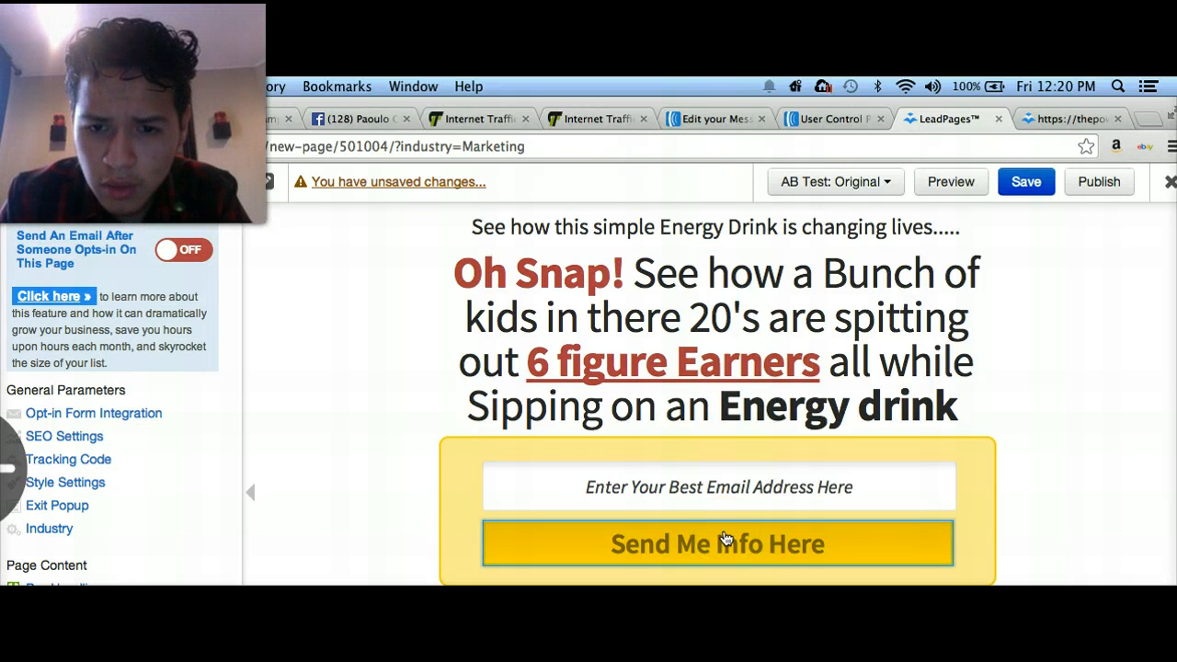
pyautogui.click(730, 315)
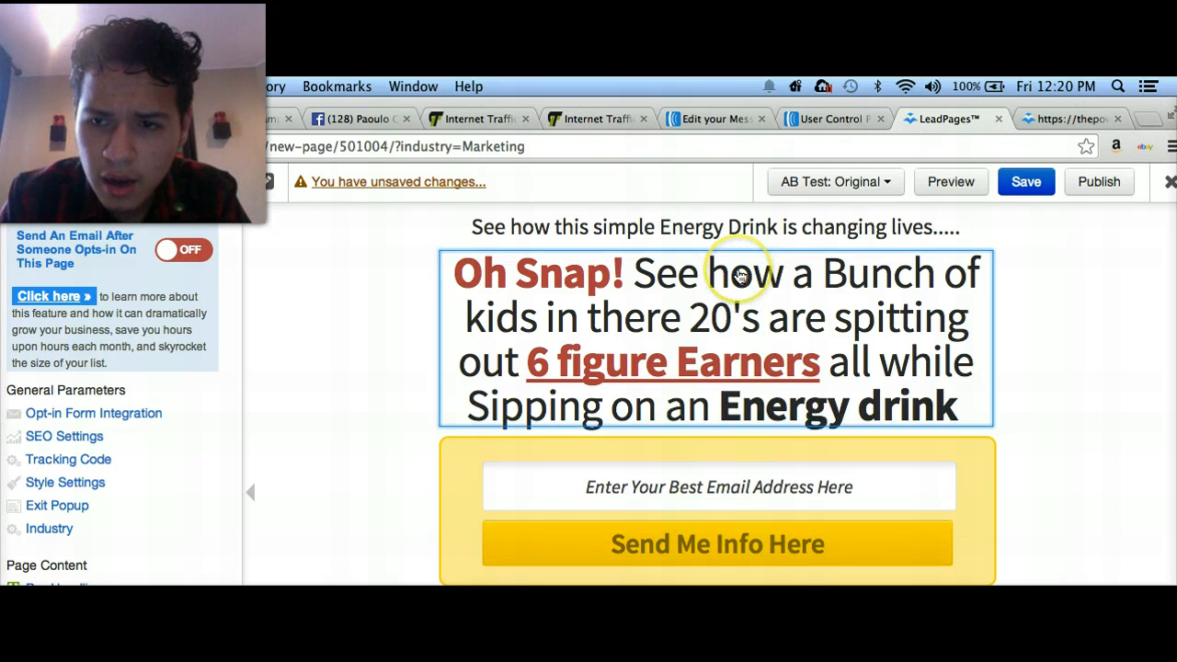
pyautogui.click(383, 412)
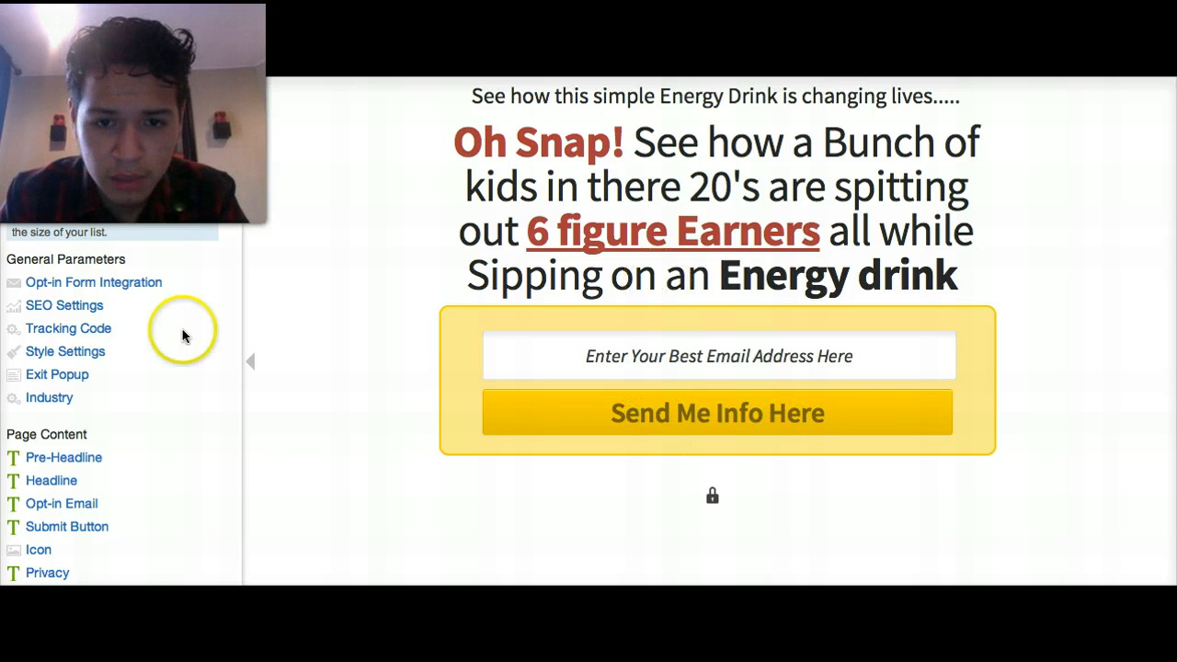
# Open the lock icon below the opt-in form for editing
pyautogui.click(737, 502)
pyautogui.click(711, 498)
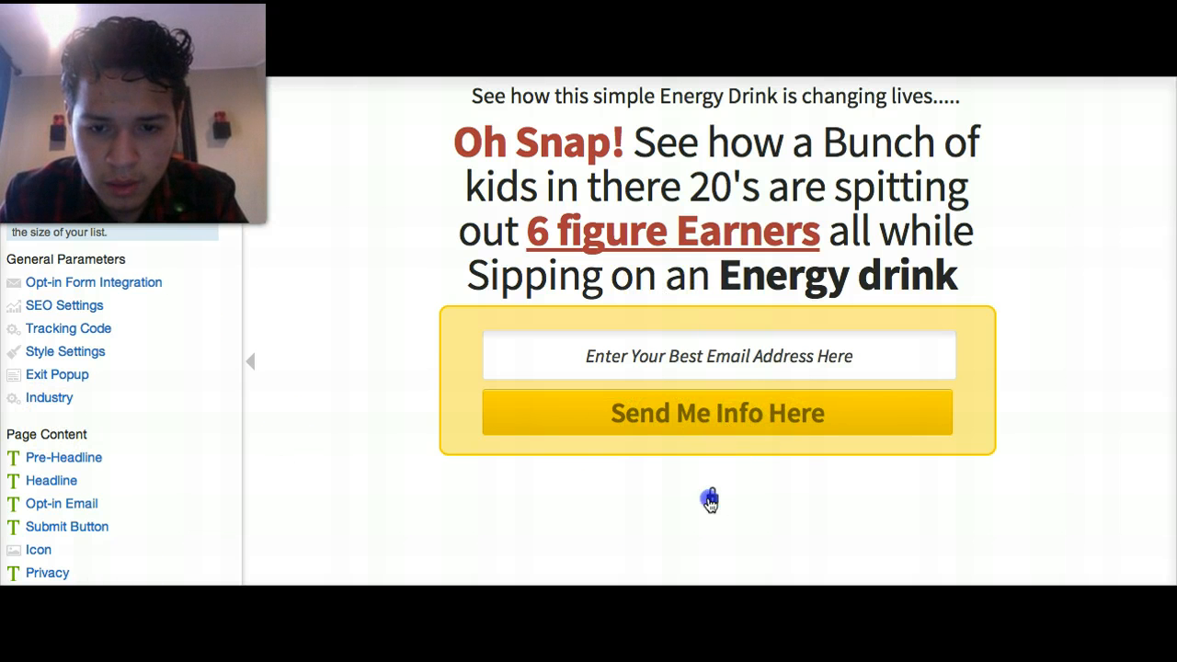